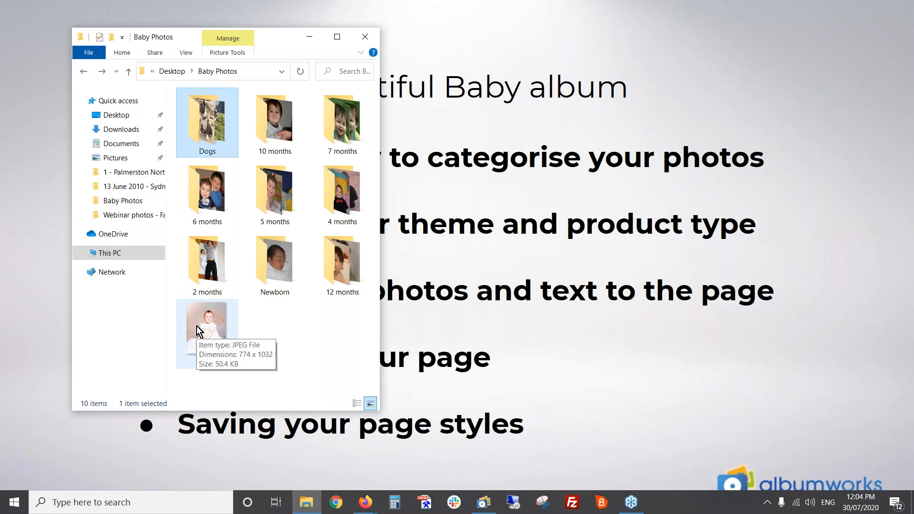
# Switch to albumworks and choose the Layflat and Board Mount Photo Books - SD Only category with Build Your Own Theme
pyautogui.hotkey('alt', 'Tab')
pyautogui.press('Tab')
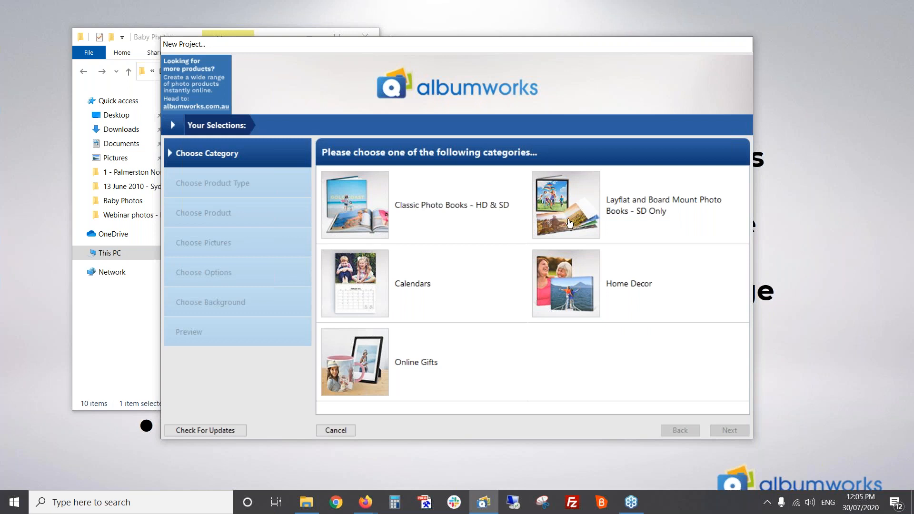
pyautogui.click(562, 201)
pyautogui.doubleClick(562, 201)
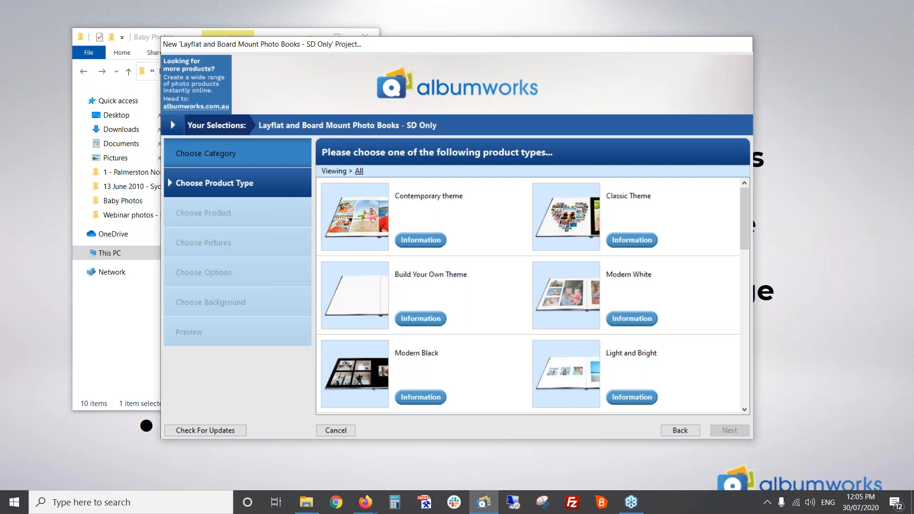
pyautogui.click(367, 296)
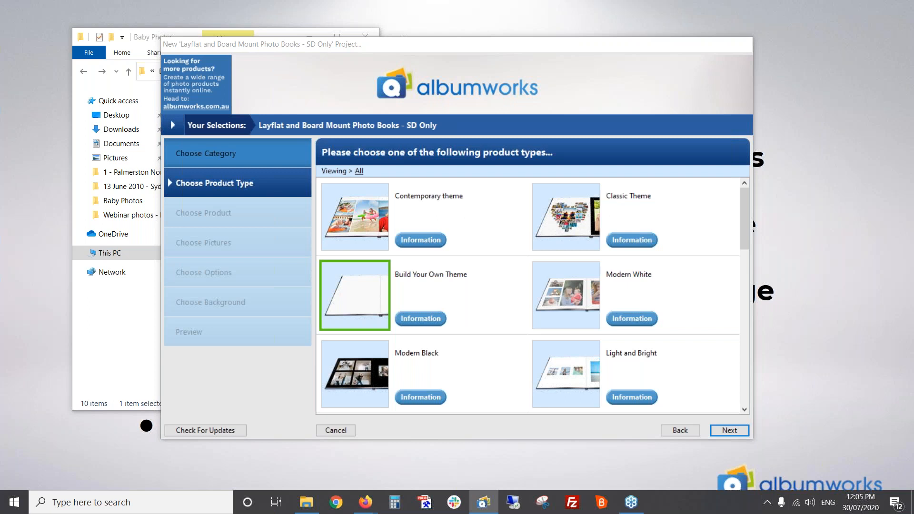
pyautogui.press('Return')
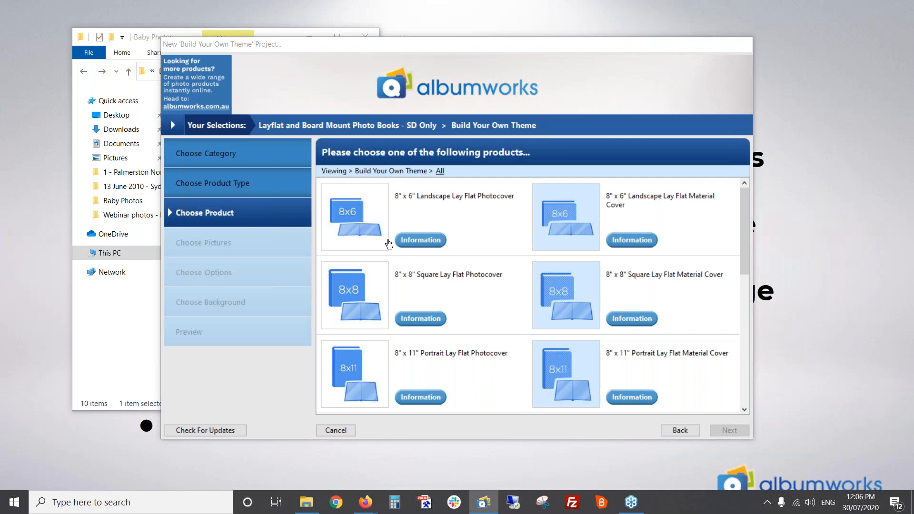
# Choose the 11" x 8.5" Landscape Lay Flat Photocover as the product for the new project
pyautogui.scroll(-5, 425, 288)
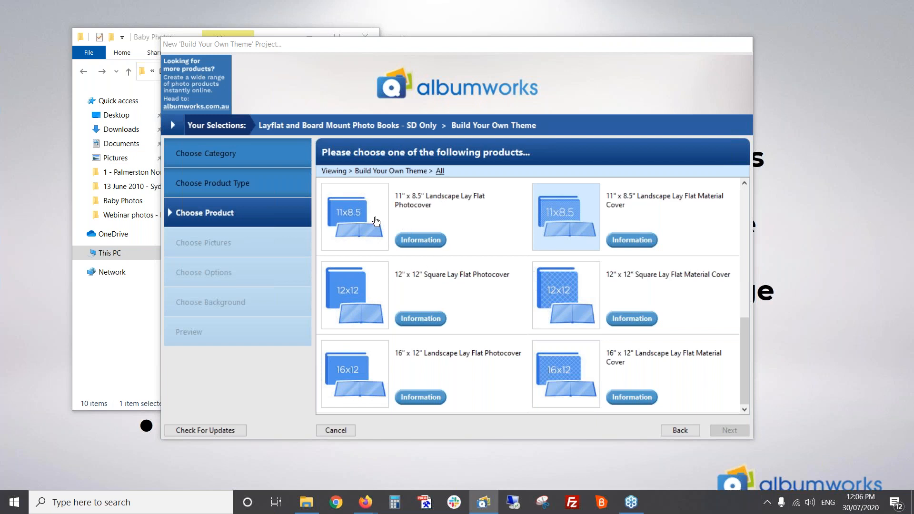
pyautogui.click(359, 225)
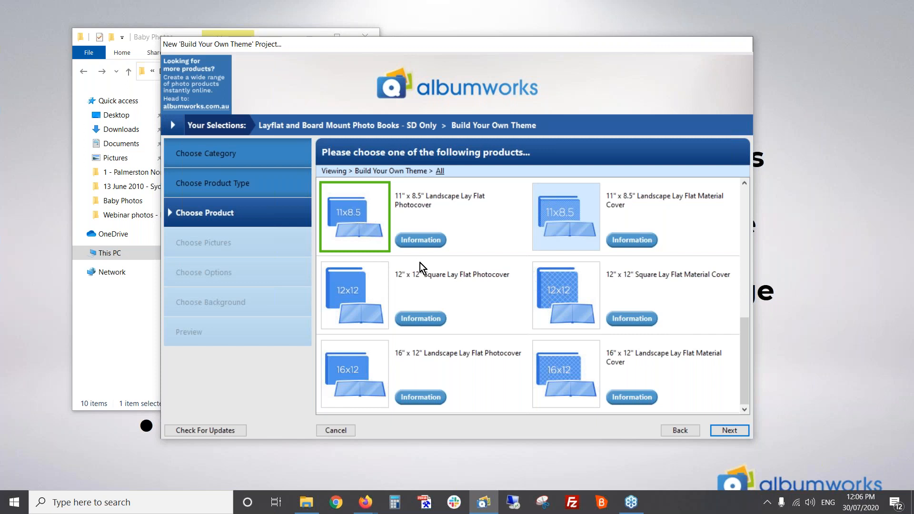
pyautogui.click(724, 431)
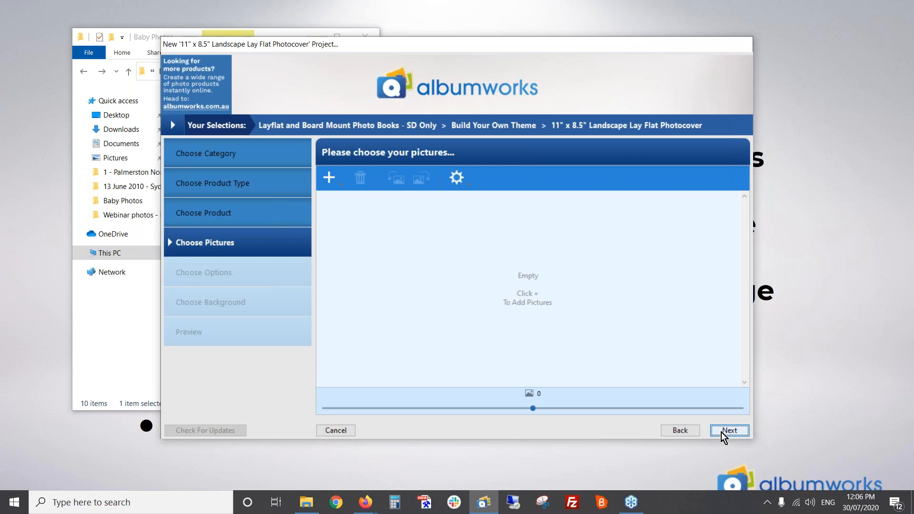
# Skip adding pictures and create the project, naming it with the baby's first name followed by "'s first year"
pyautogui.click(733, 432)
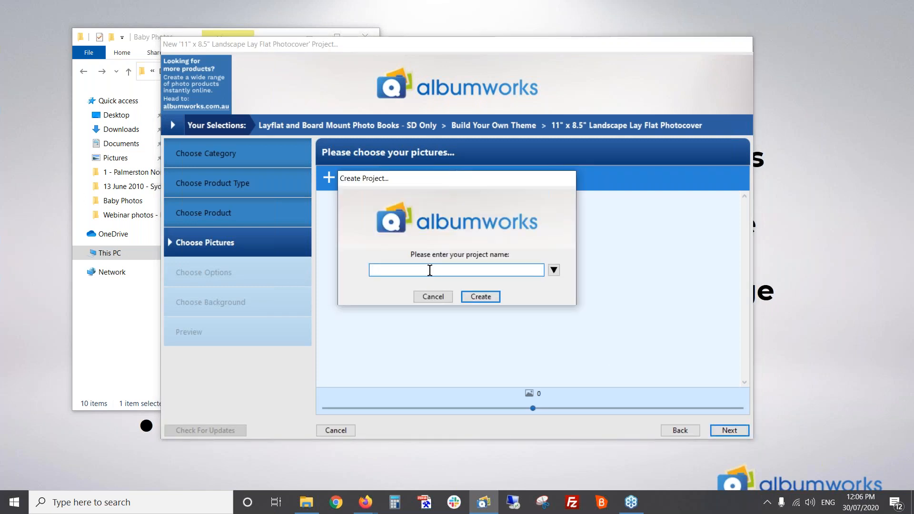
pyautogui.write("Kim's first year")
pyautogui.click(481, 297)
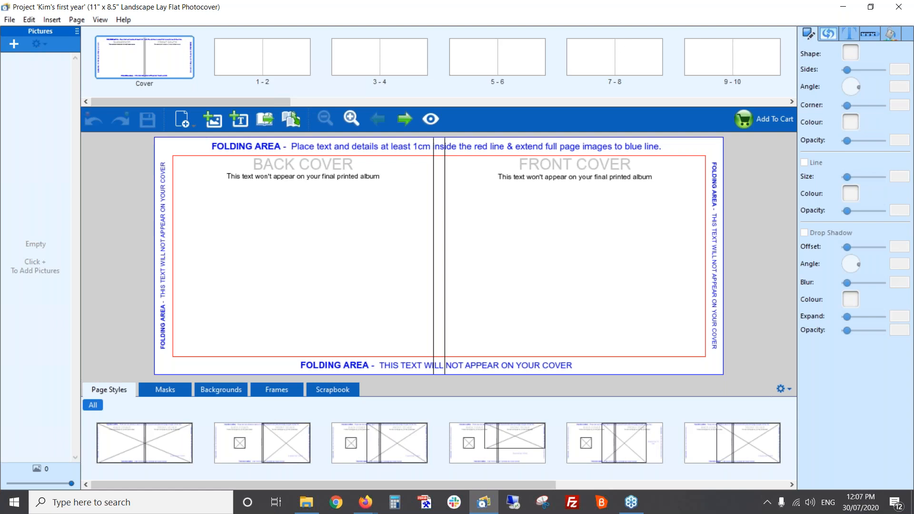
pyautogui.click(12, 46)
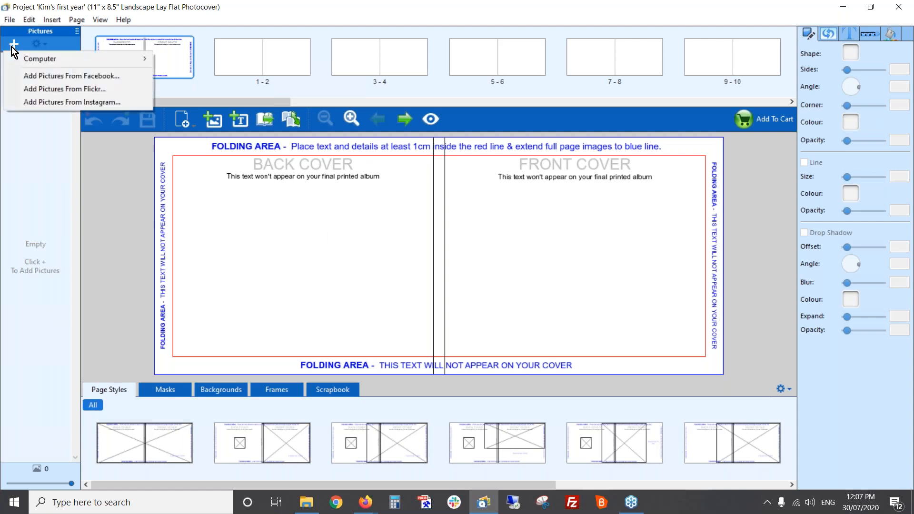
pyautogui.moveTo(36, 56)
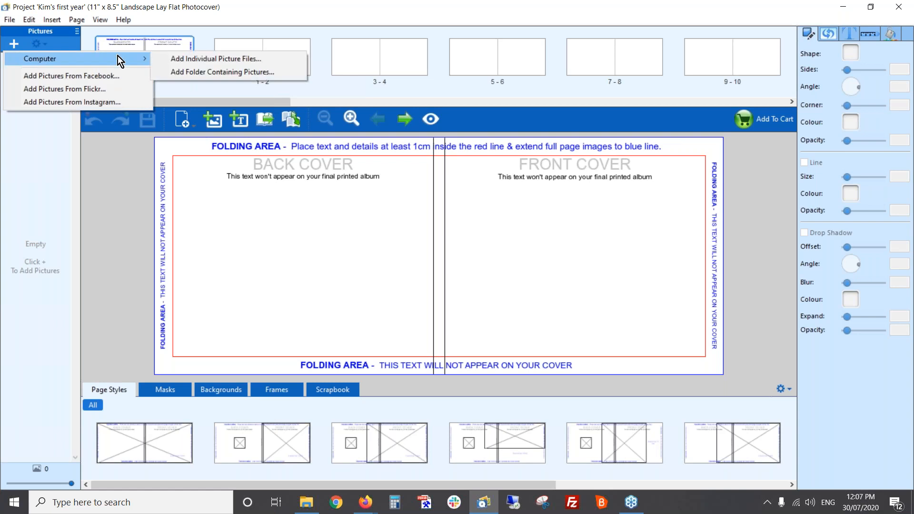
pyautogui.click(131, 193)
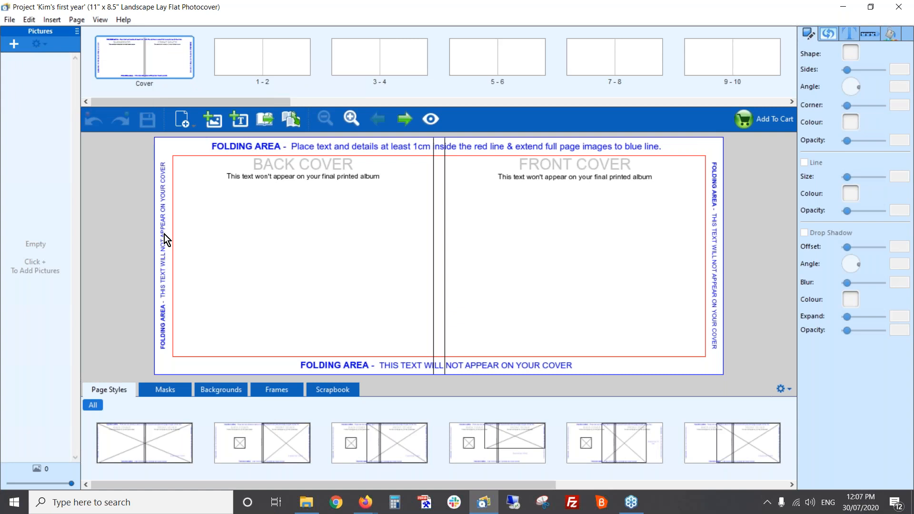
# Switch to File Explorer and place the loose baby portrait from the Baby Photos folder onto the middle of the front cover
pyautogui.hotkey('alt', 'Tab')
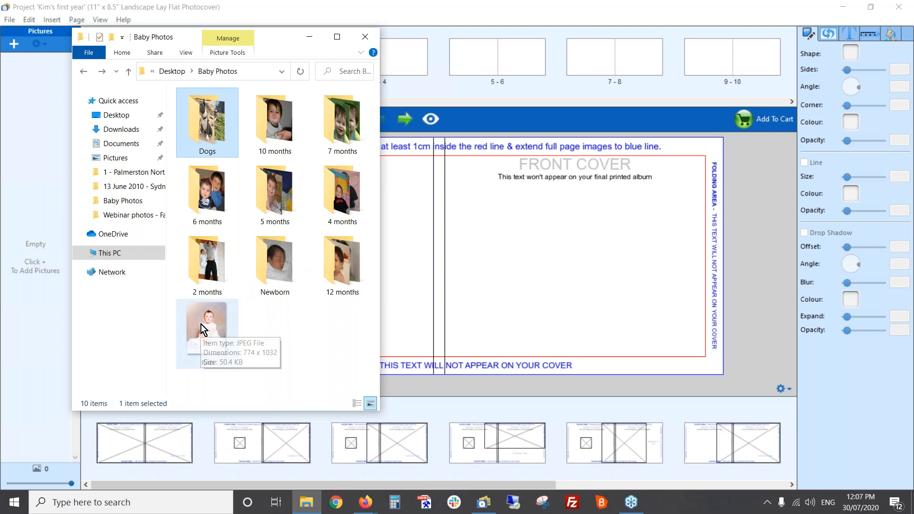
pyautogui.moveTo(201, 324); pyautogui.dragTo(571, 273)
pyautogui.click(571, 273)
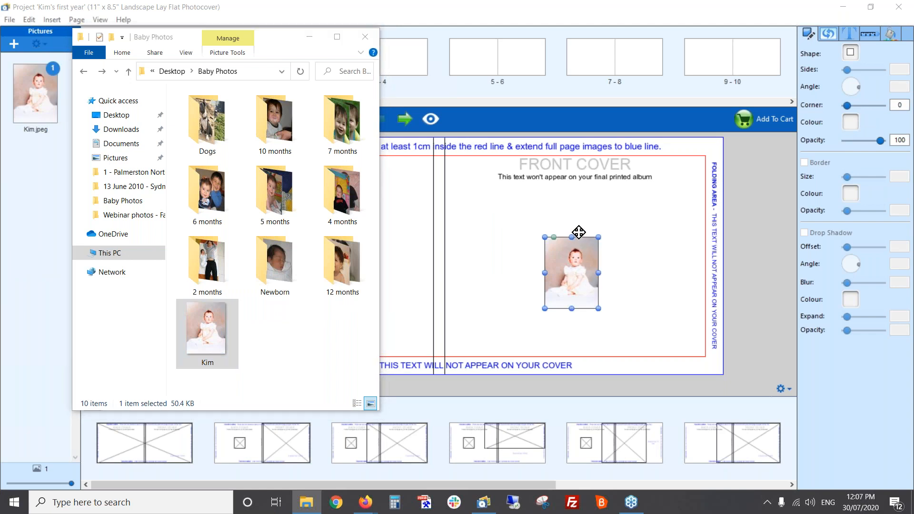
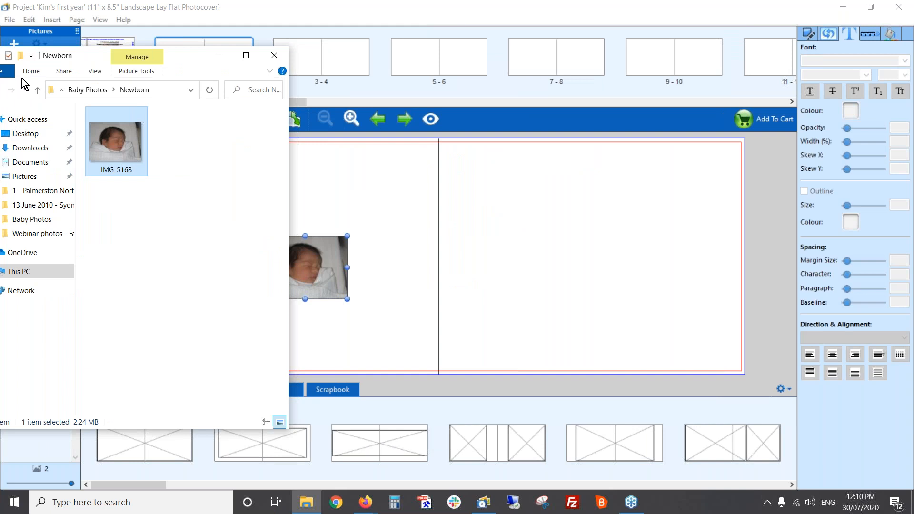
# Place IMG_2928 from the 2 months folder on page 2 and apply the page style with one large photo on each page
pyautogui.click(103, 91)
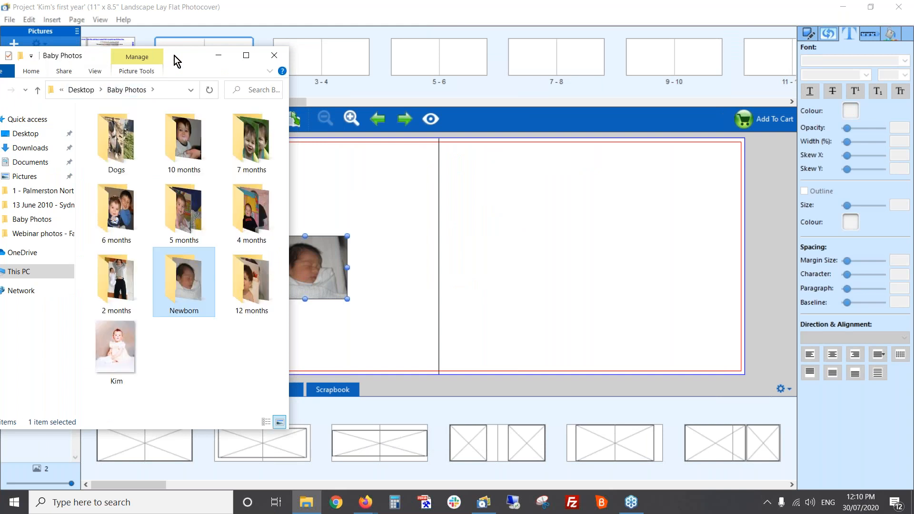
pyautogui.moveTo(176, 56); pyautogui.dragTo(197, 56)
pyautogui.doubleClick(137, 296)
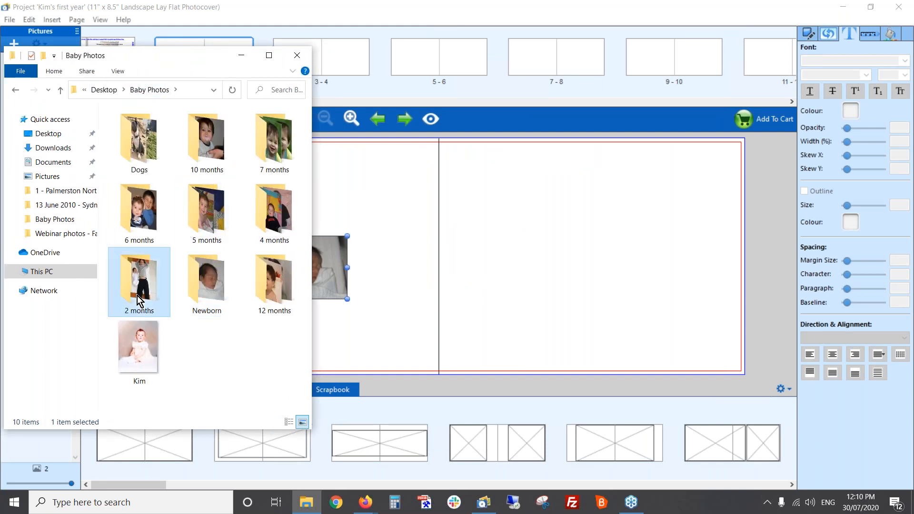
pyautogui.moveTo(134, 134); pyautogui.dragTo(618, 275)
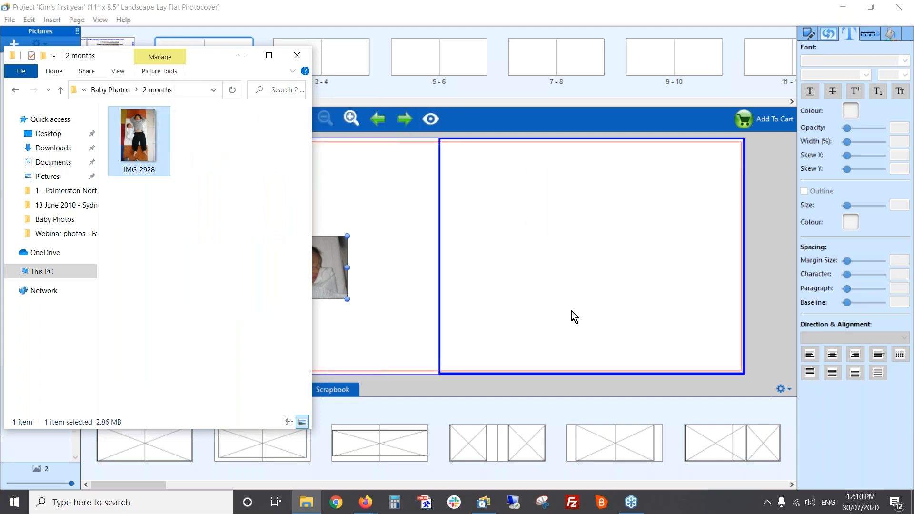
pyautogui.click(531, 310)
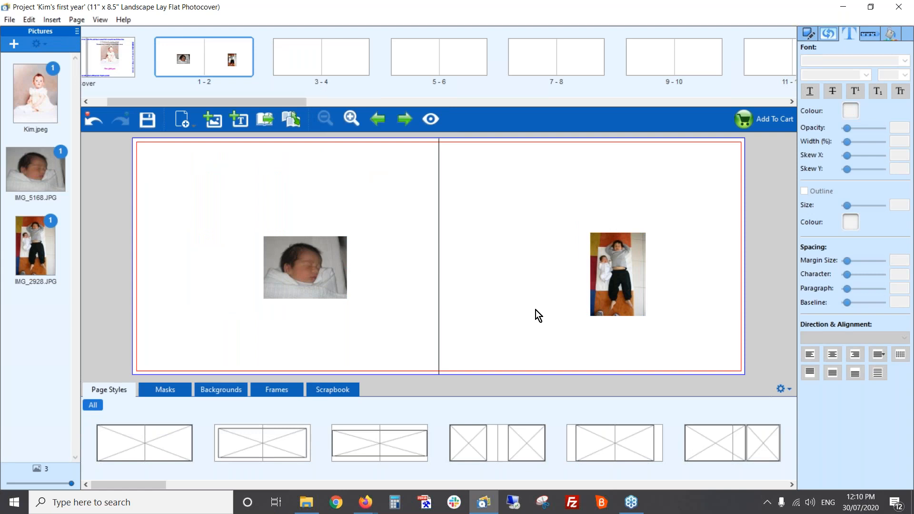
pyautogui.moveTo(155, 485); pyautogui.dragTo(504, 487)
pyautogui.moveTo(476, 438); pyautogui.dragTo(510, 265)
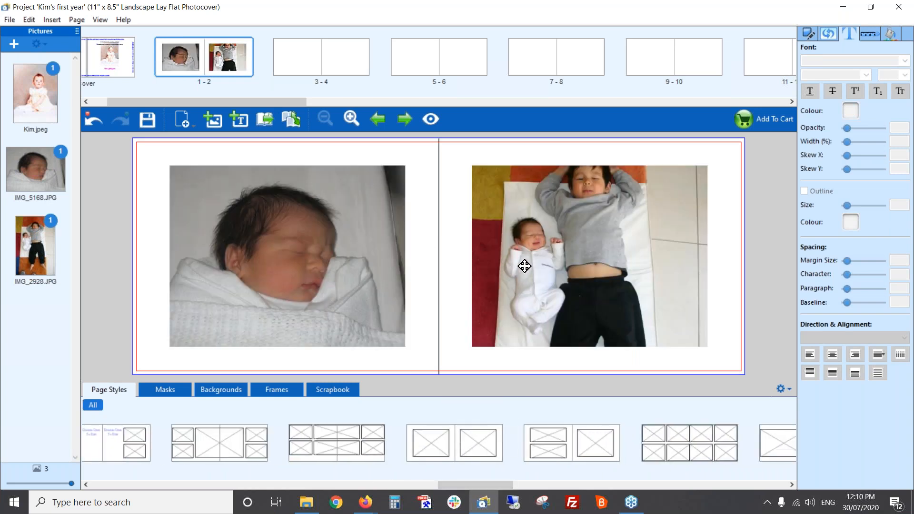
# Turn off Constrain Proportions for the photo on page 2, narrow it to about 107.5 mm wide and centre it on the page
pyautogui.click(600, 202)
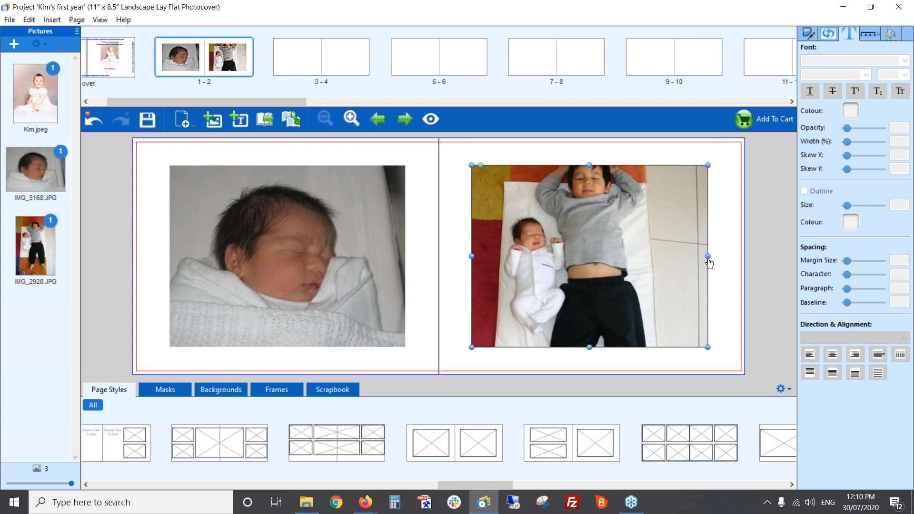
pyautogui.moveTo(709, 260); pyautogui.dragTo(696, 245)
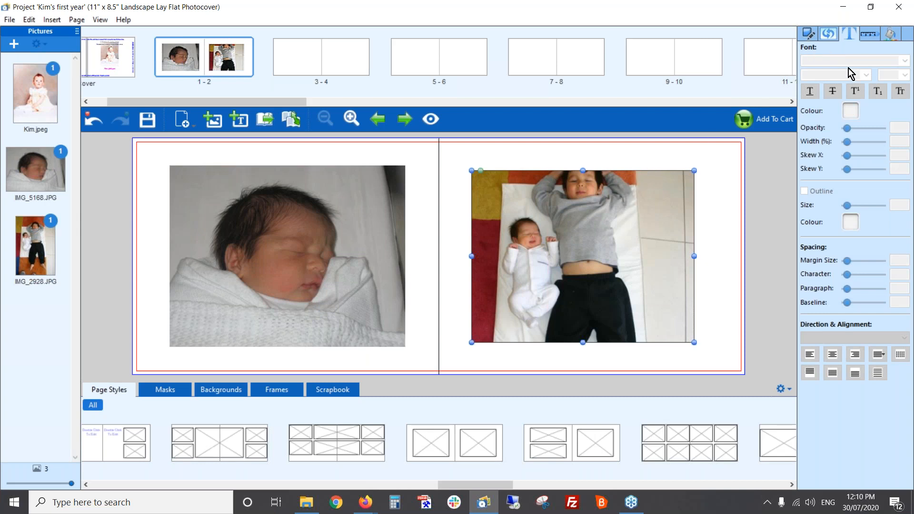
pyautogui.click(869, 38)
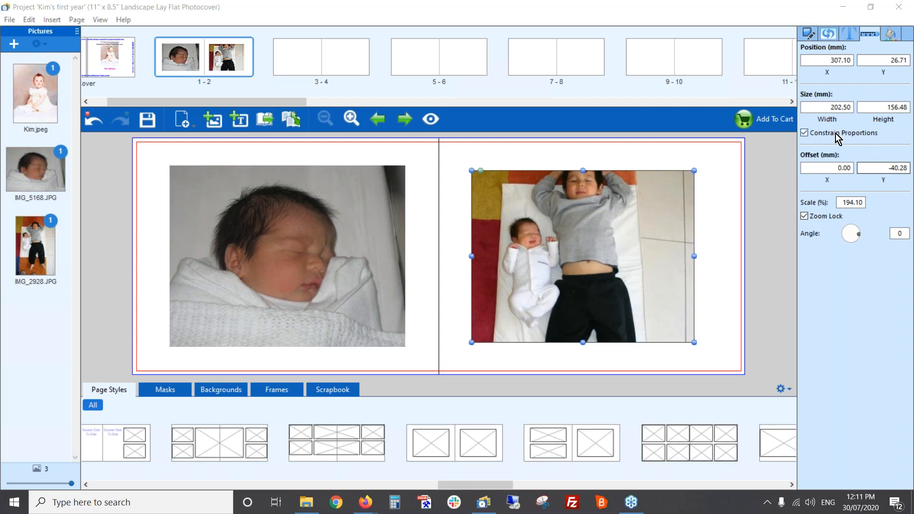
pyautogui.click(804, 133)
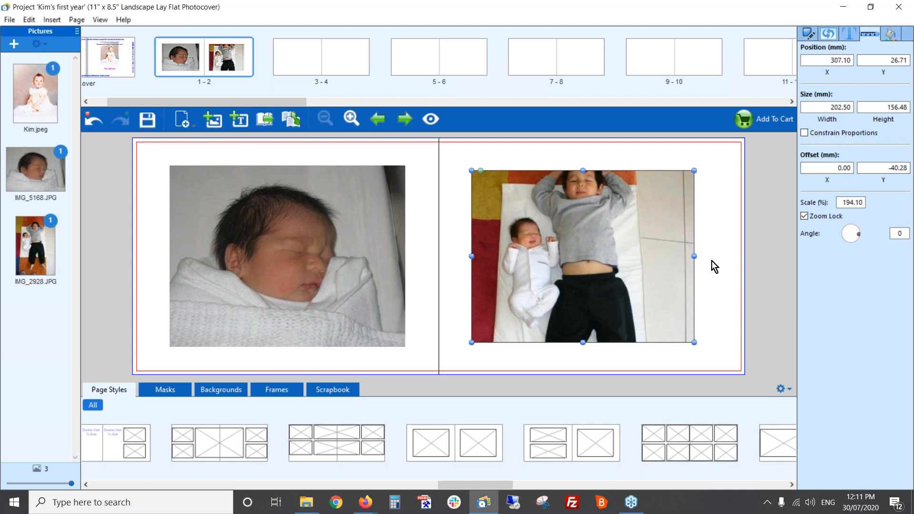
pyautogui.moveTo(696, 261); pyautogui.dragTo(592, 271)
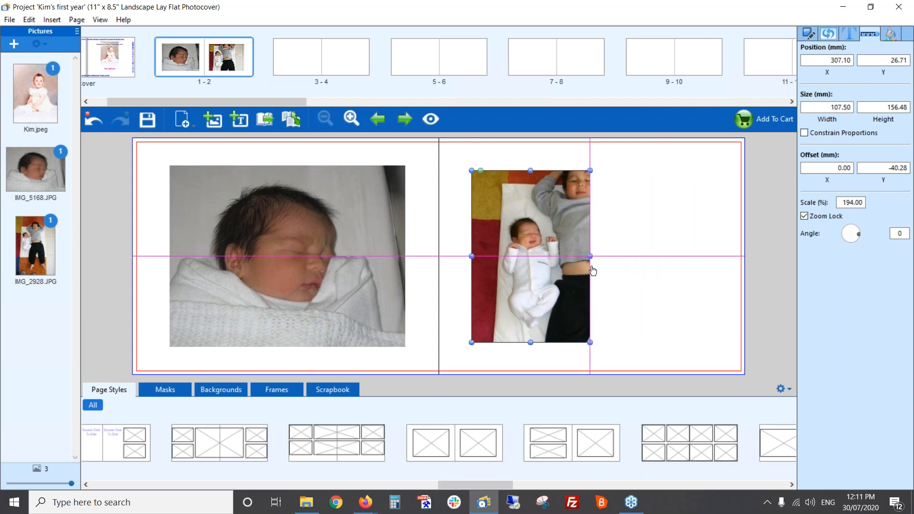
pyautogui.moveTo(529, 255); pyautogui.dragTo(600, 251)
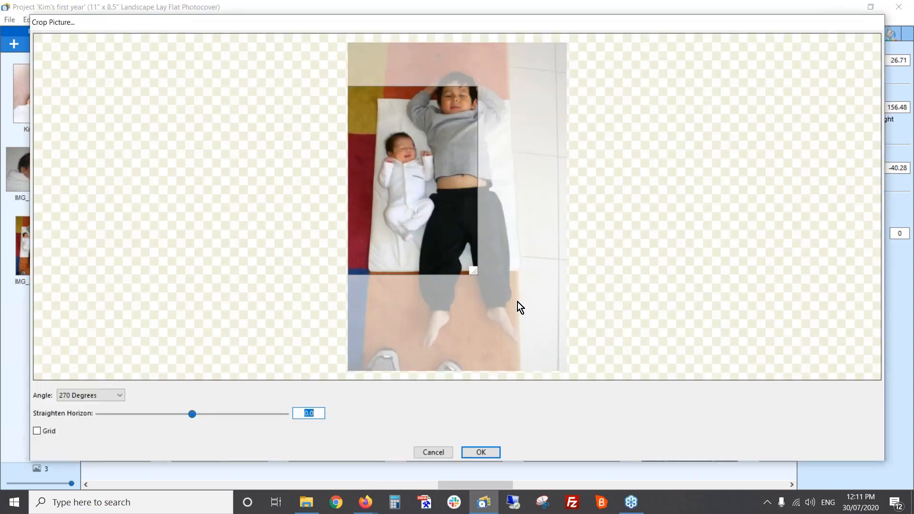
# Recrop the page 2 photo to take in almost the whole picture, leaving out only a thin strip along its lower edge
pyautogui.moveTo(518, 302); pyautogui.dragTo(498, 273)
pyautogui.moveTo(541, 334); pyautogui.dragTo(598, 378)
pyautogui.moveTo(538, 323); pyautogui.dragTo(536, 313)
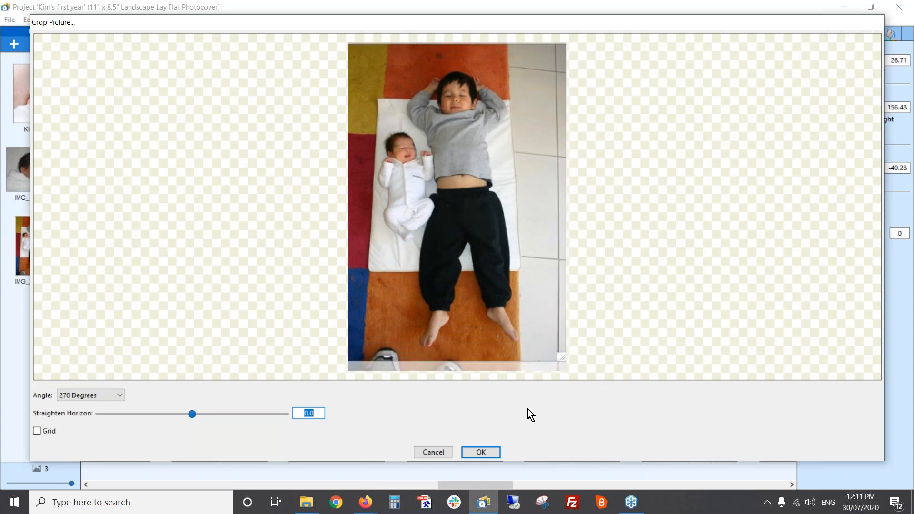
pyautogui.click(495, 456)
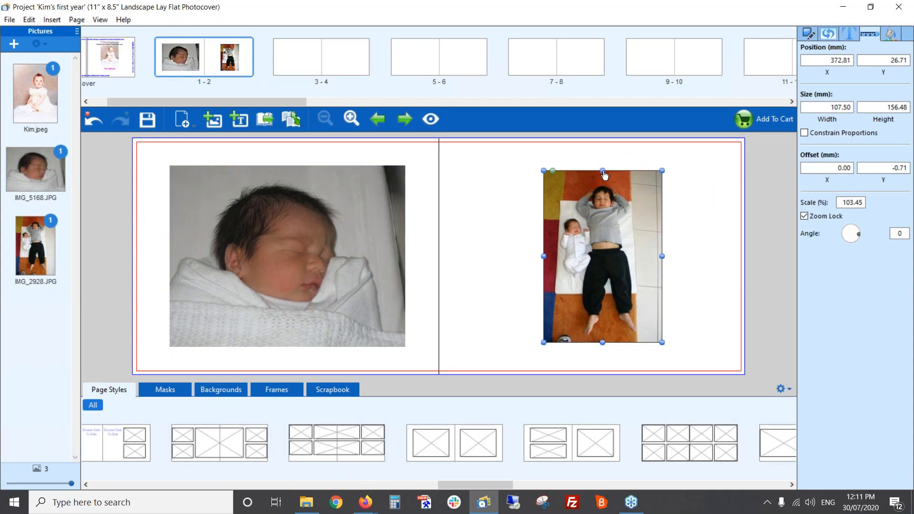
# Extend the page 2 photo's upper and lower edges to align with the newborn photo, making it about 166 mm high
pyautogui.moveTo(604, 174); pyautogui.dragTo(604, 172)
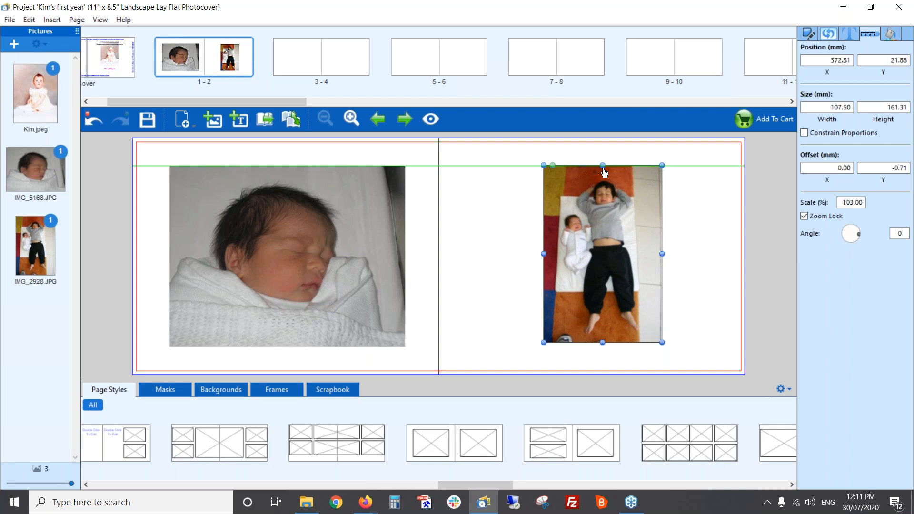
pyautogui.moveTo(603, 172); pyautogui.dragTo(603, 172)
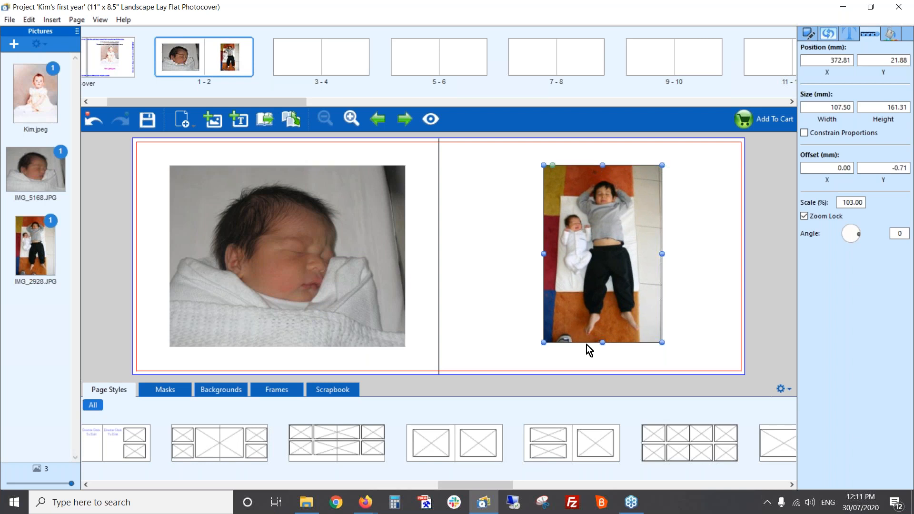
pyautogui.moveTo(603, 344); pyautogui.dragTo(602, 348)
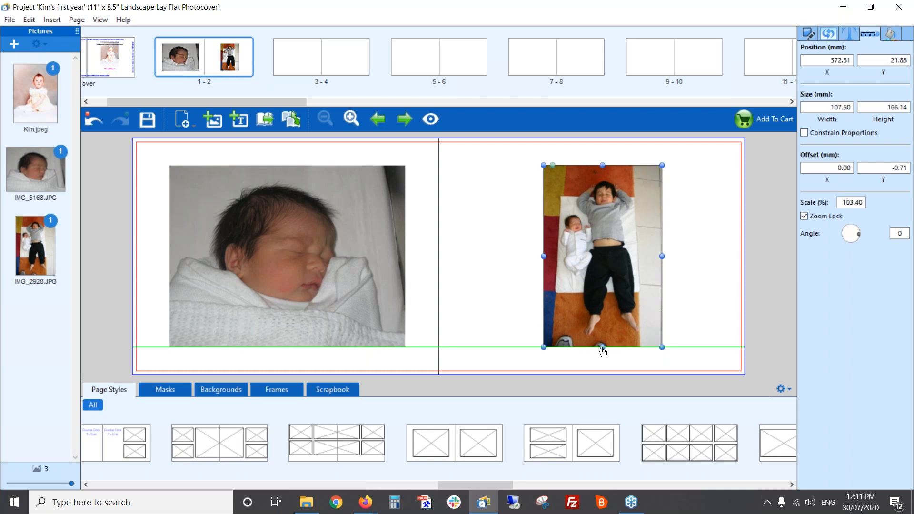
pyautogui.click(602, 363)
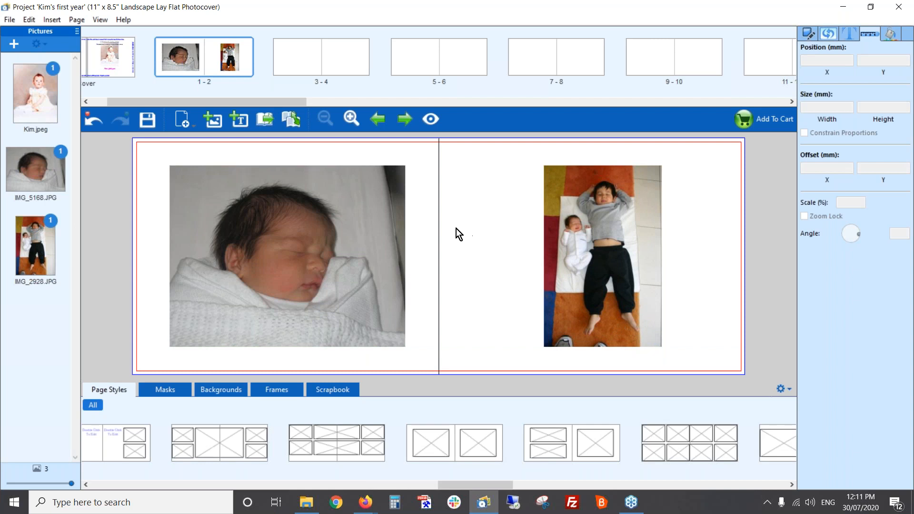
# Open spread 3-4 for editing, and switch to File Explorer to open the 7 months folder in Baby Photos
pyautogui.click(318, 61)
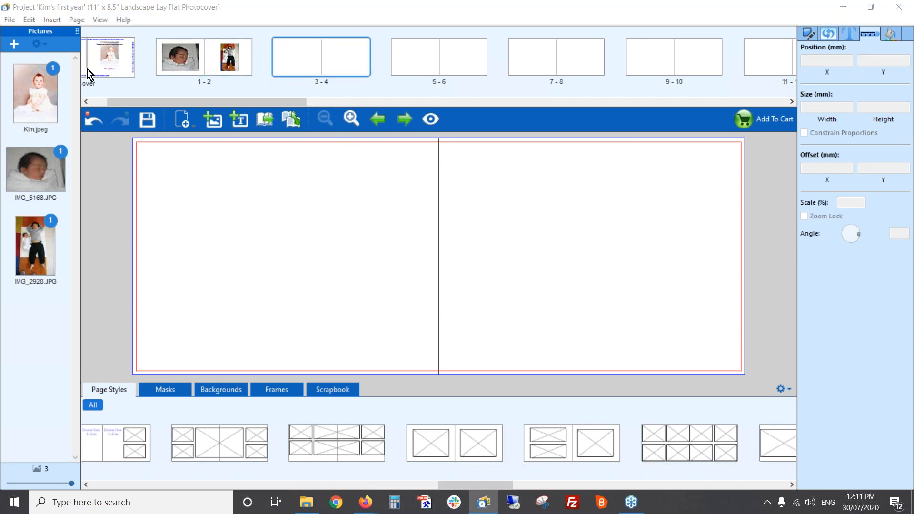
pyautogui.hotkey('alt', 'Tab')
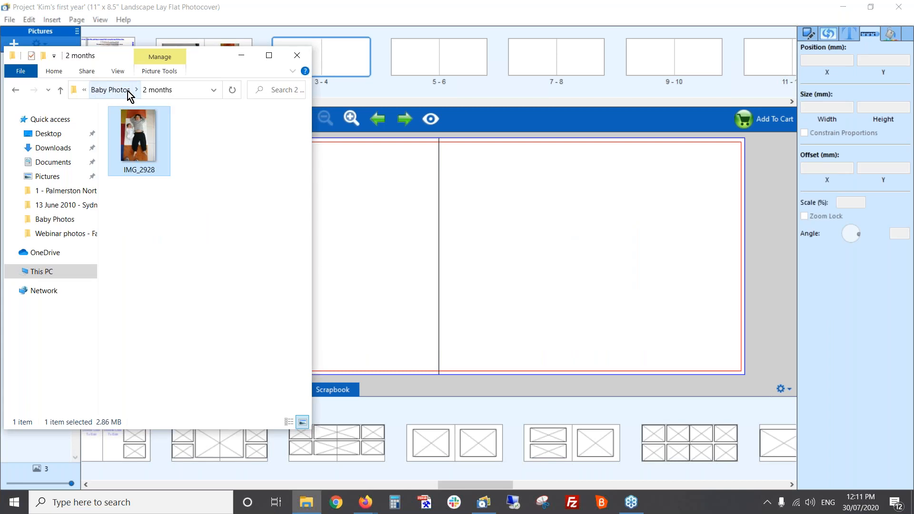
pyautogui.click(117, 89)
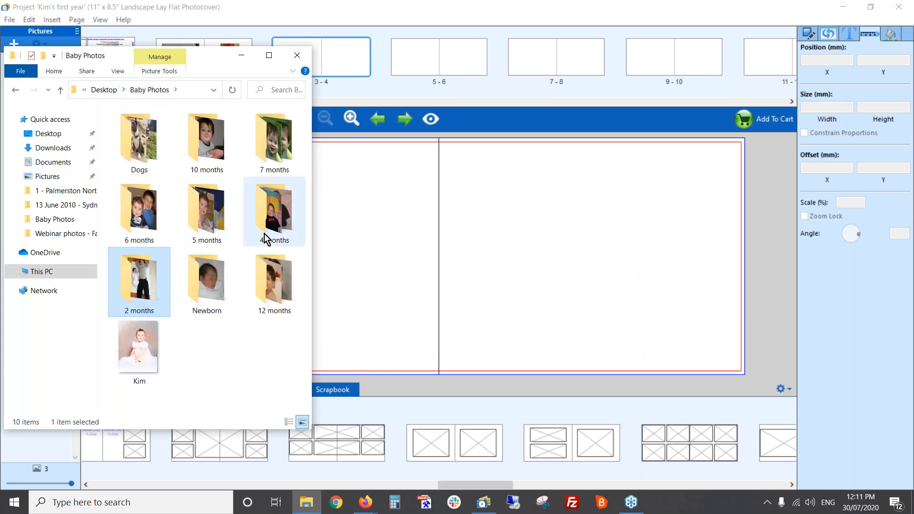
pyautogui.doubleClick(269, 135)
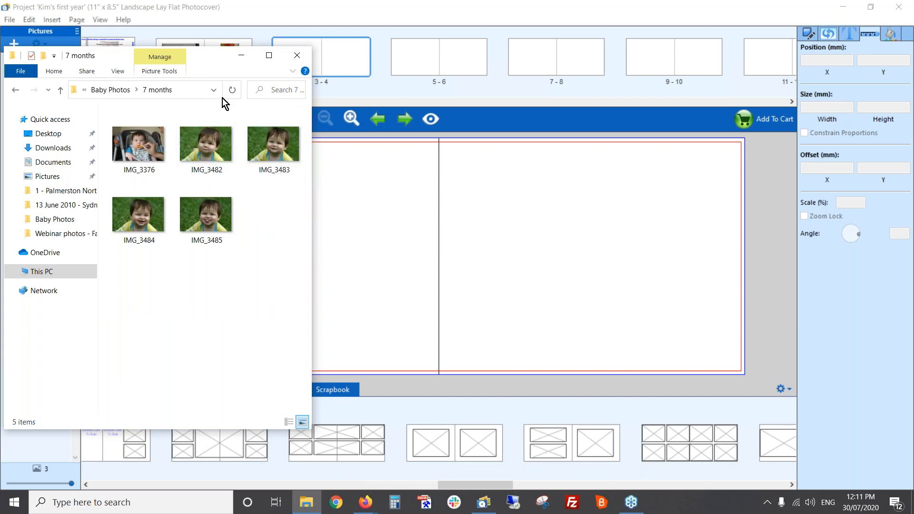
# Place IMG_3482, IMG_3483 and IMG_3485 twice on page 3, and apply the page style with four small frames beside one large frame
pyautogui.moveTo(208, 145); pyautogui.dragTo(384, 194)
pyautogui.moveTo(276, 142); pyautogui.dragTo(385, 281)
pyautogui.moveTo(201, 219); pyautogui.dragTo(394, 364)
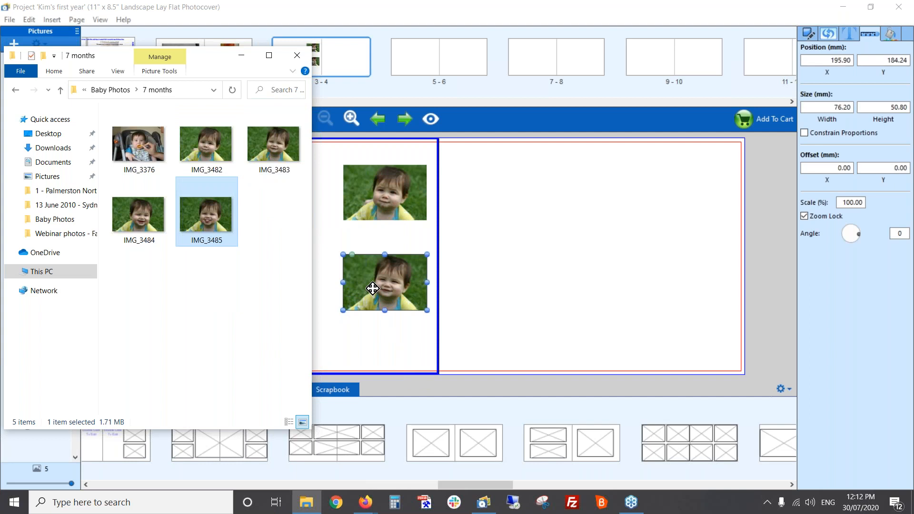
pyautogui.moveTo(205, 216); pyautogui.dragTo(396, 237)
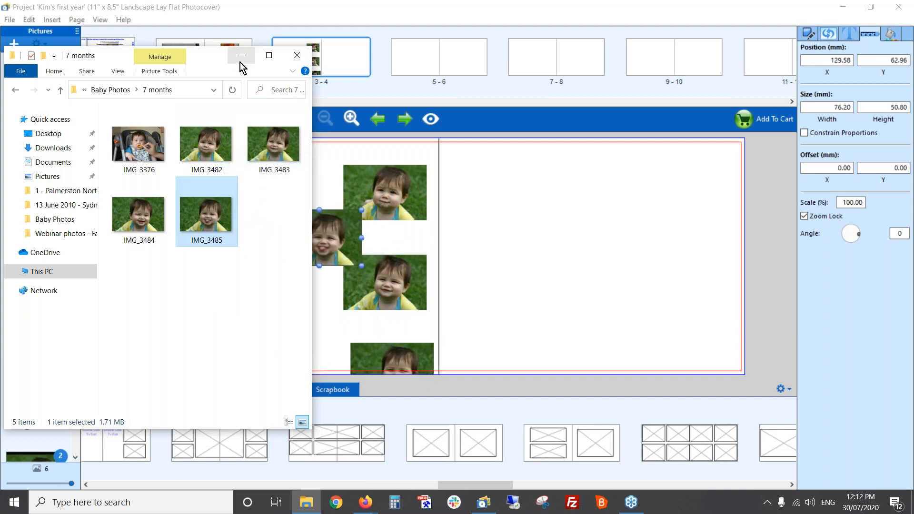
pyautogui.click(238, 58)
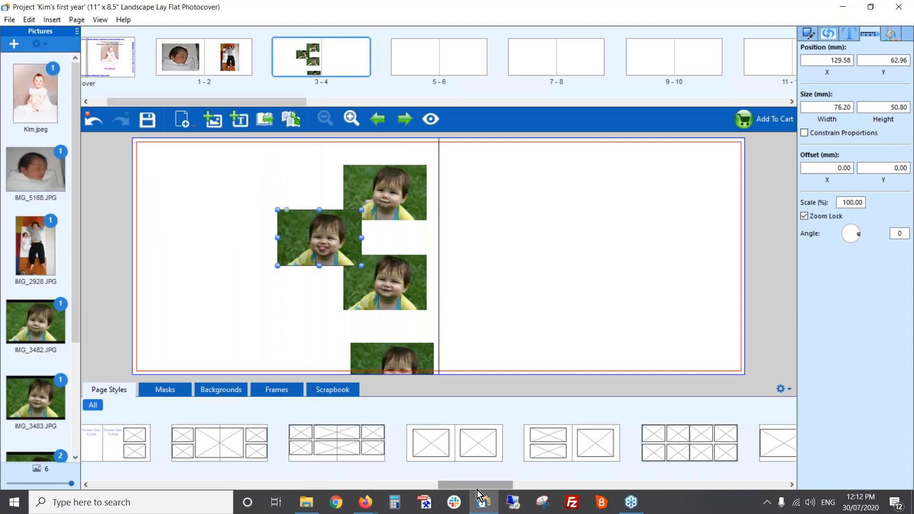
pyautogui.moveTo(478, 485); pyautogui.dragTo(641, 483)
pyautogui.moveTo(552, 442); pyautogui.dragTo(423, 274)
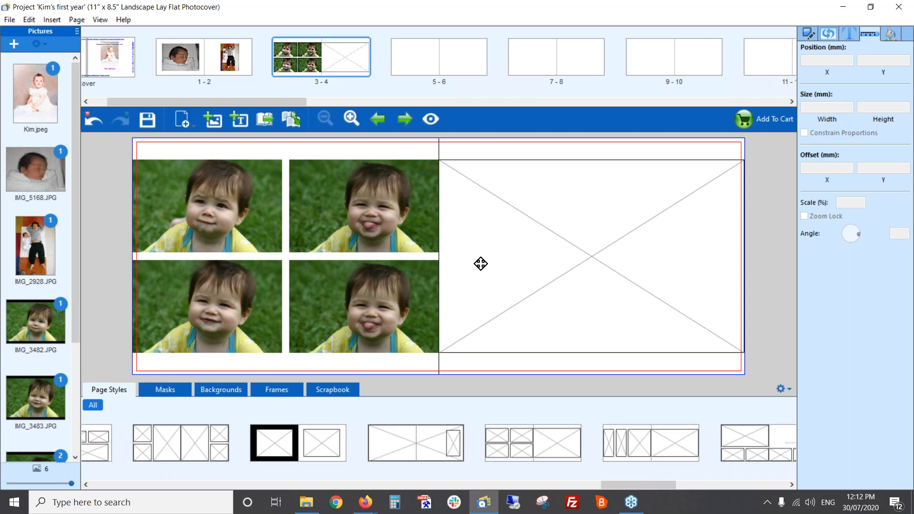
# Try IMG_3483 and IMG_3482 from the 7 months folder in the upper inner frame of page 3
pyautogui.hotkey('alt', 'Tab')
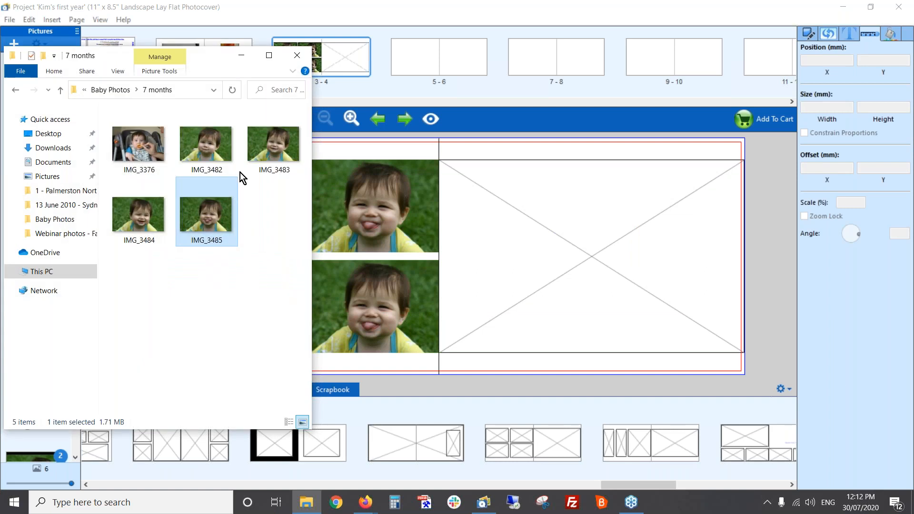
pyautogui.click(270, 141)
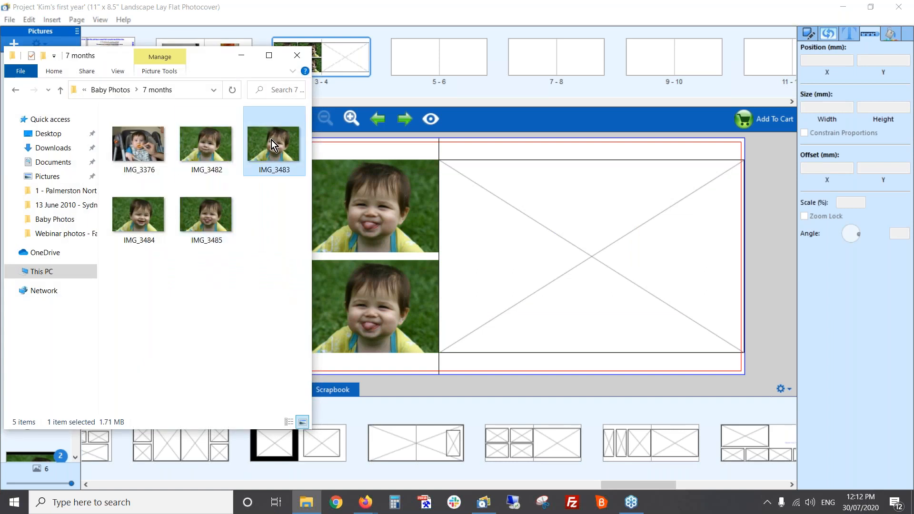
pyautogui.moveTo(273, 140); pyautogui.dragTo(387, 217)
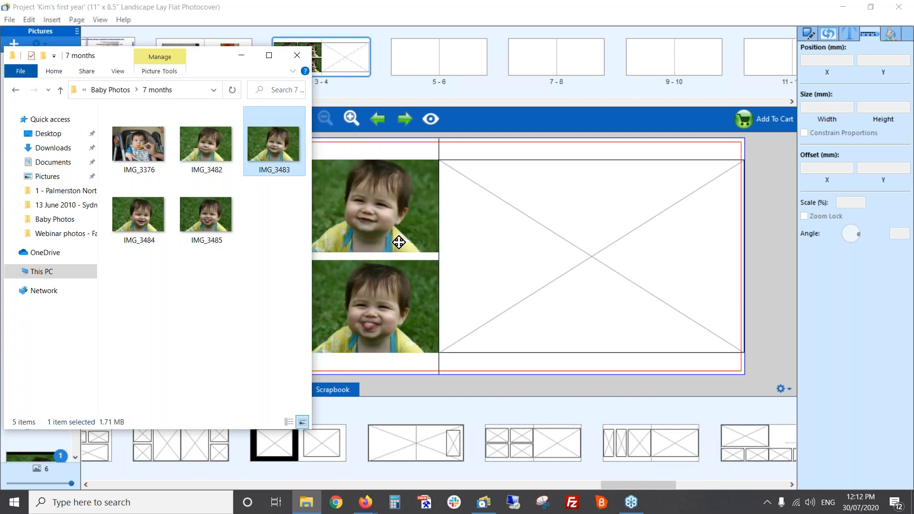
pyautogui.click(407, 277)
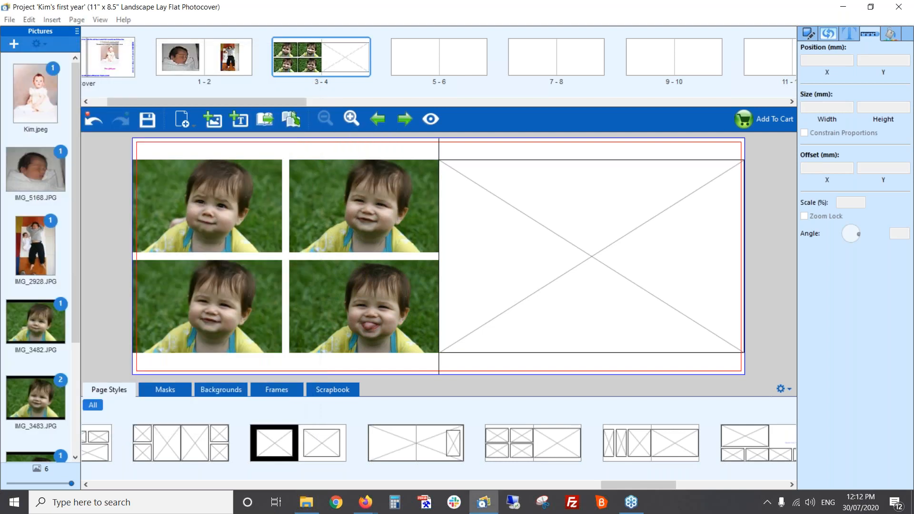
pyautogui.hotkey('alt', 'Tab')
pyautogui.moveTo(205, 143); pyautogui.dragTo(398, 235)
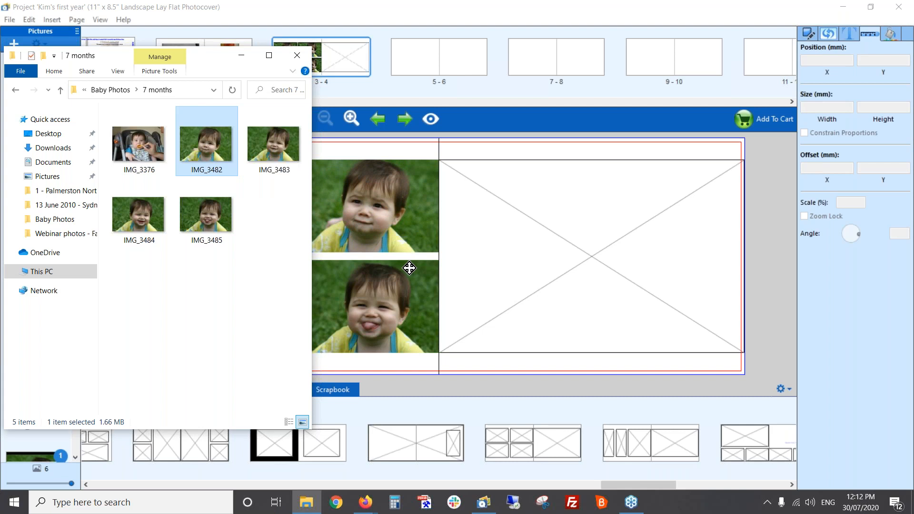
# Put IMG_3484 in the upper inner frame of page 3 and swap it with the photo in the lower outer frame
pyautogui.hotkey('alt', 'Tab')
pyautogui.moveTo(137, 228); pyautogui.dragTo(376, 224)
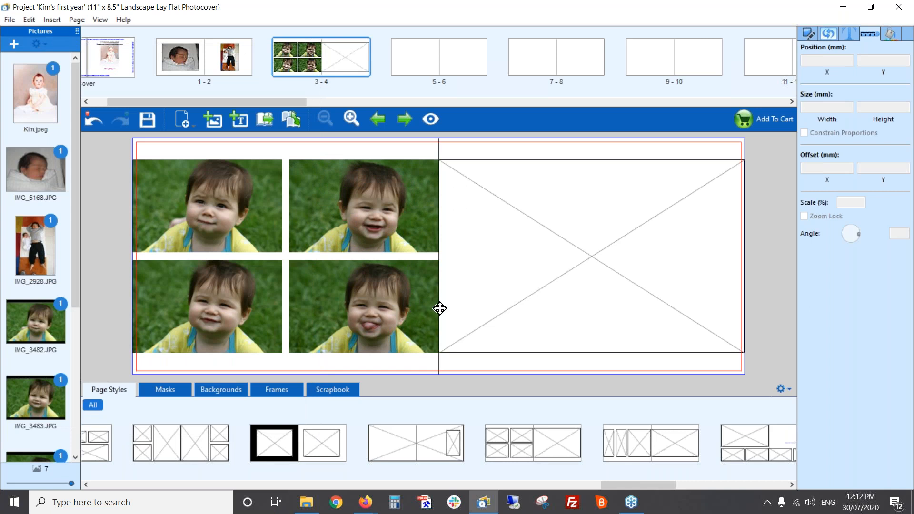
pyautogui.click(246, 295)
pyautogui.moveTo(246, 294); pyautogui.dragTo(270, 276)
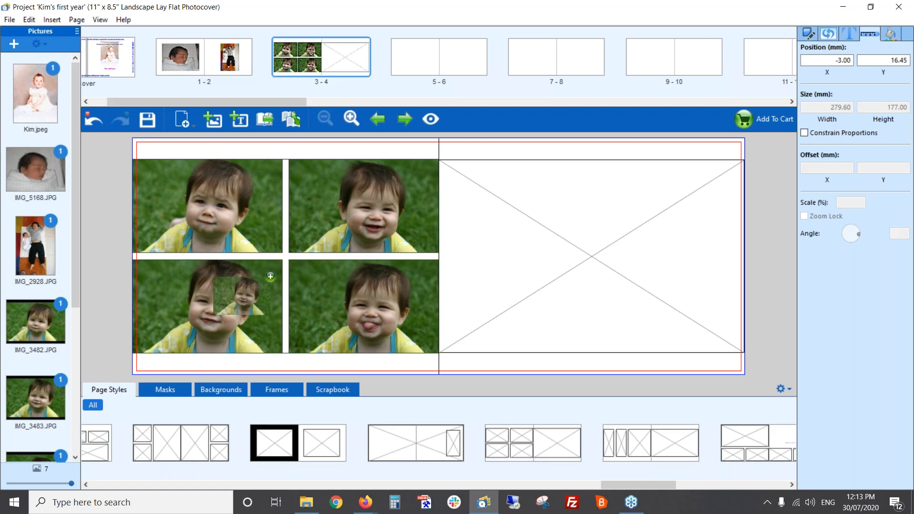
pyautogui.moveTo(247, 295); pyautogui.dragTo(376, 206)
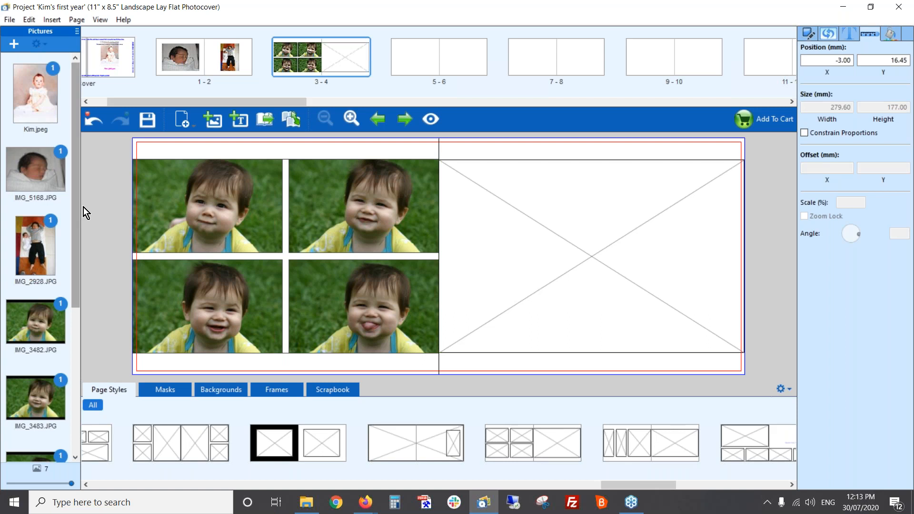
# Place IMG_1175 from the 12 months folder in Baby Photos into the large frame on page 4
pyautogui.click(14, 45)
pyautogui.click(117, 89)
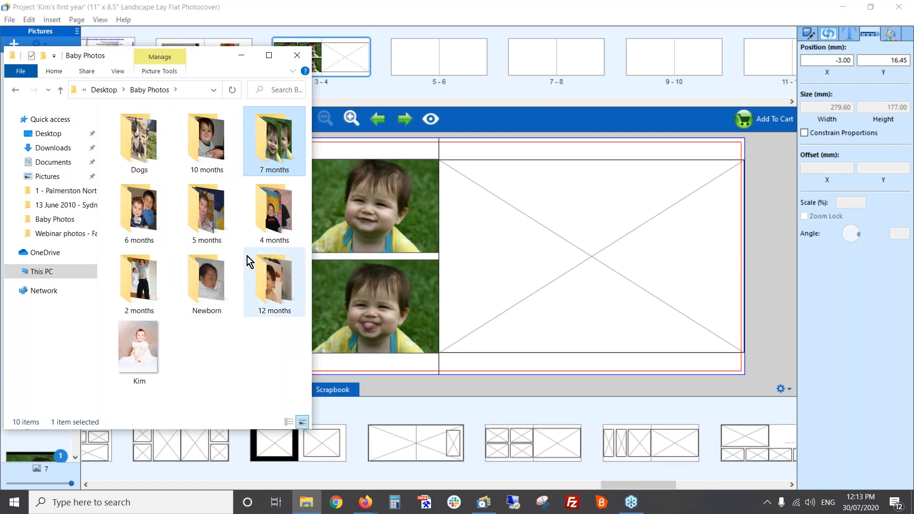
pyautogui.doubleClick(280, 280)
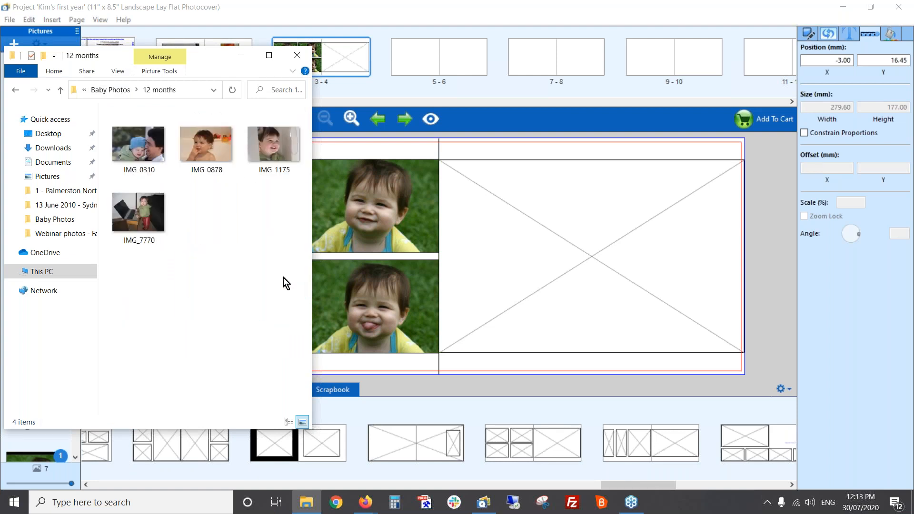
pyautogui.moveTo(269, 146); pyautogui.dragTo(535, 240)
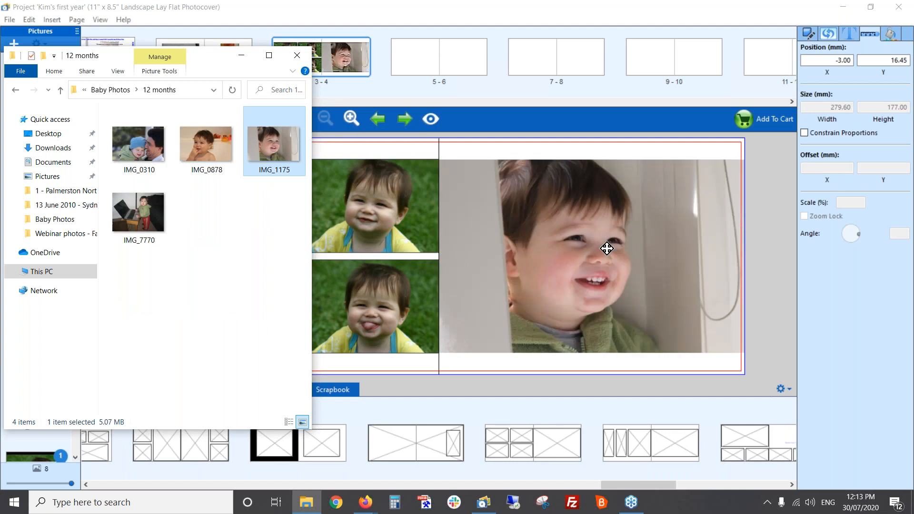
pyautogui.click(573, 230)
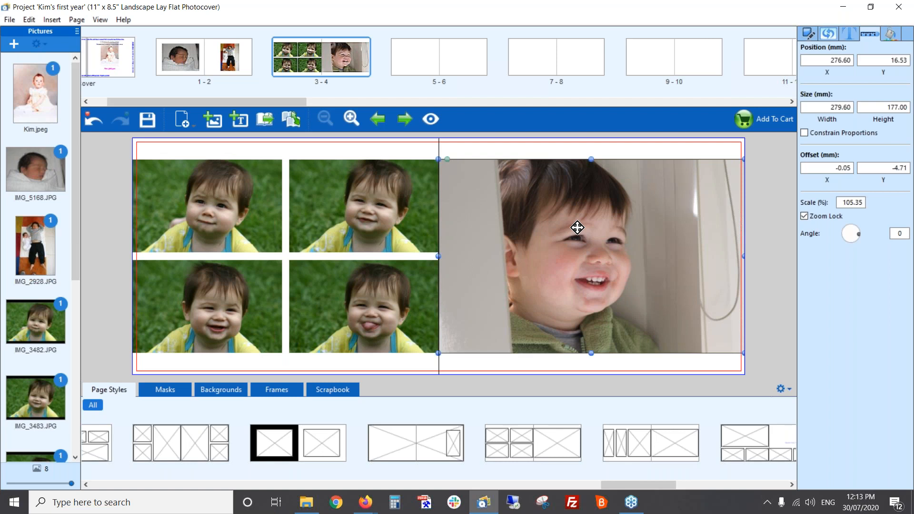
# Open spread 5-6 and place IMG_0310 from the 12 months folder on page 5 at about X 105 mm, Y 42 mm
pyautogui.click(404, 121)
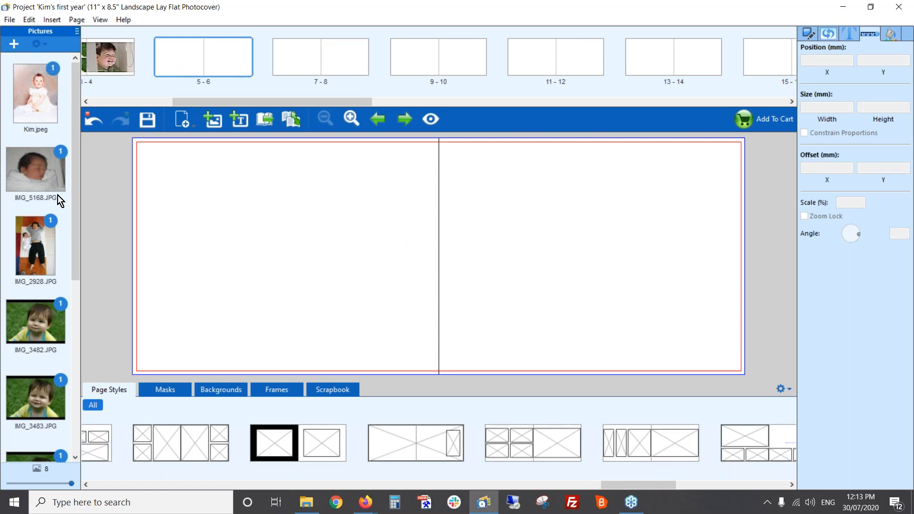
pyautogui.scroll(-3, 60, 193)
pyautogui.click(15, 48)
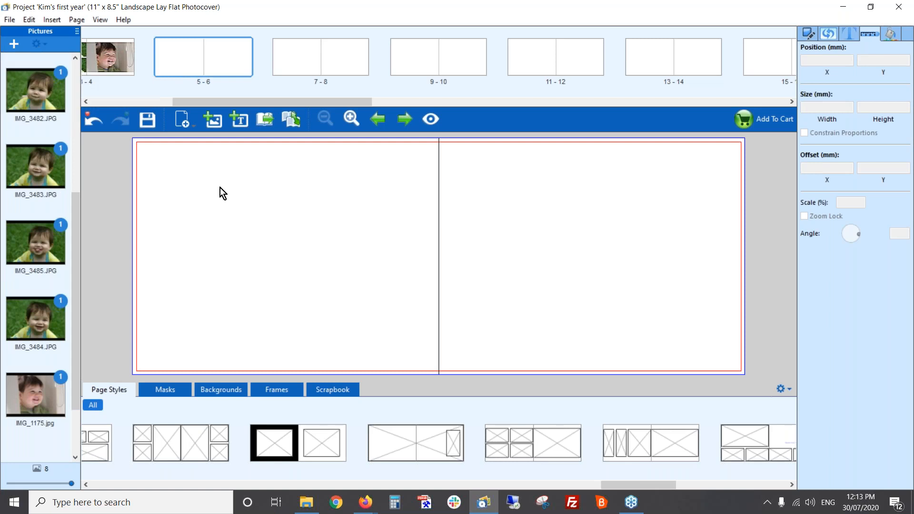
pyautogui.hotkey('alt', 'Tab')
pyautogui.moveTo(134, 162); pyautogui.dragTo(360, 232)
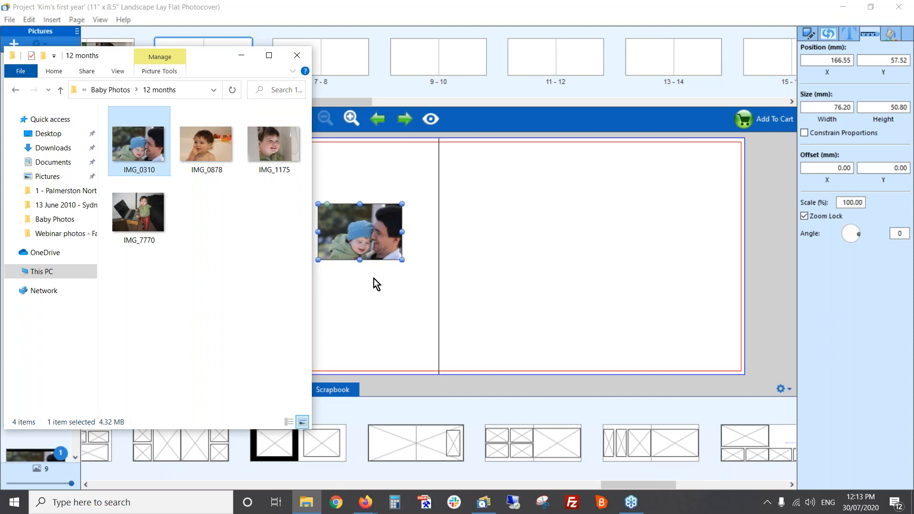
pyautogui.click(529, 225)
pyautogui.moveTo(379, 233); pyautogui.dragTo(290, 219)
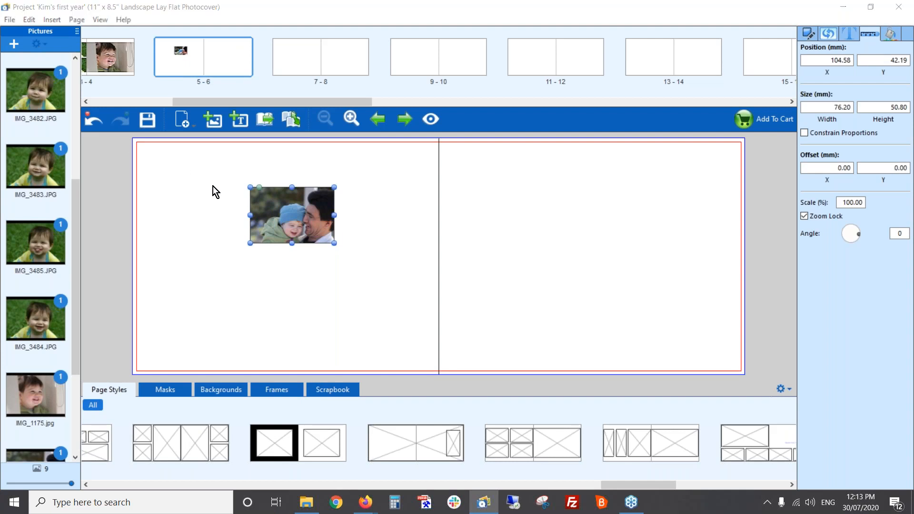
# Place IMG-3331 and IMG-3464 from the Dogs folder in Baby Photos side by side on page 6
pyautogui.hotkey('alt', 'Tab')
pyautogui.click(15, 91)
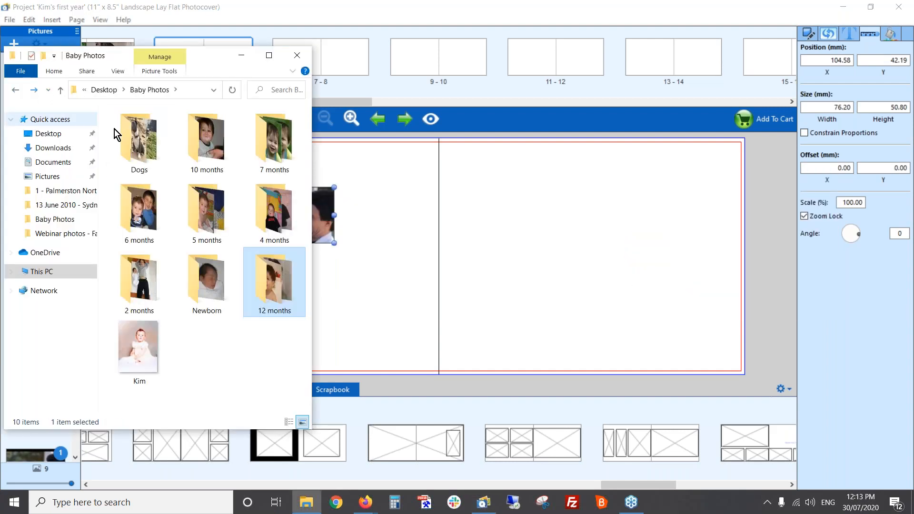
pyautogui.doubleClick(141, 145)
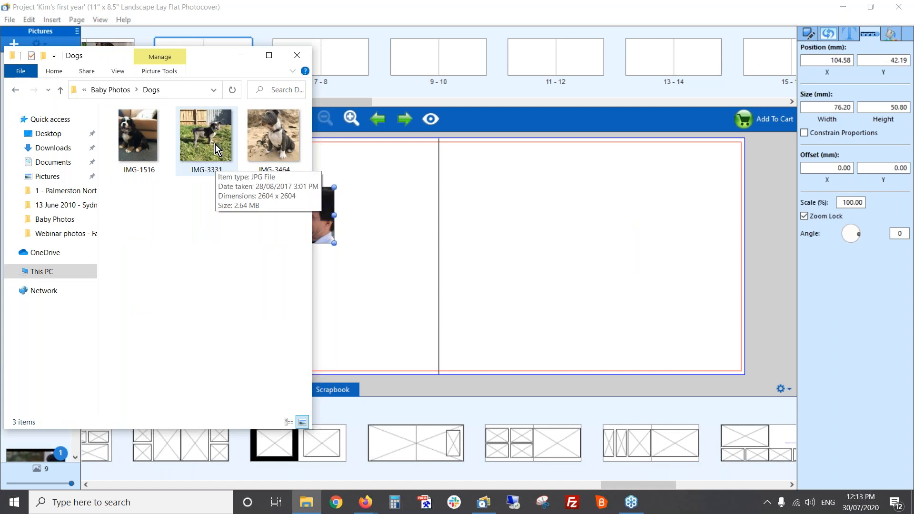
pyautogui.moveTo(204, 144); pyautogui.dragTo(518, 268)
pyautogui.moveTo(266, 125); pyautogui.dragTo(653, 303)
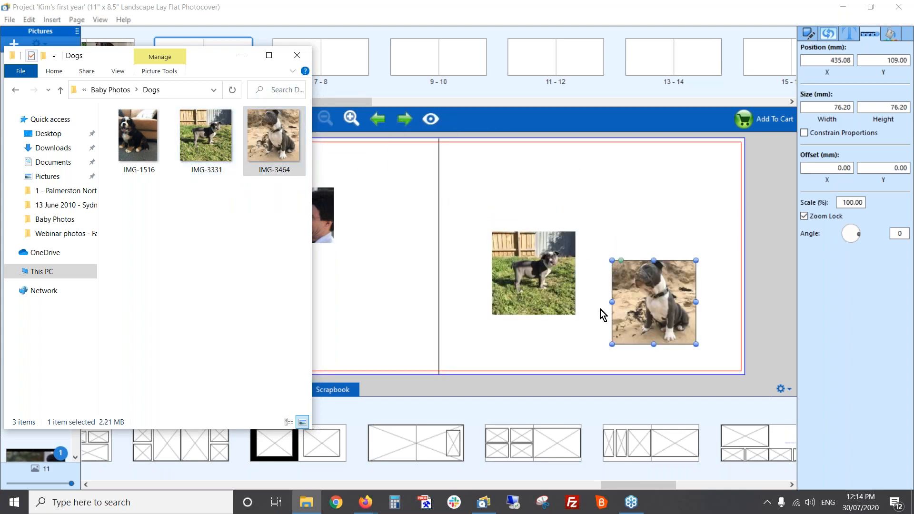
# Return to albumworks, try the page style with four frames on page 5 and two portrait frames on page 6, and undo it
pyautogui.click(484, 503)
pyautogui.moveTo(624, 487); pyautogui.dragTo(740, 489)
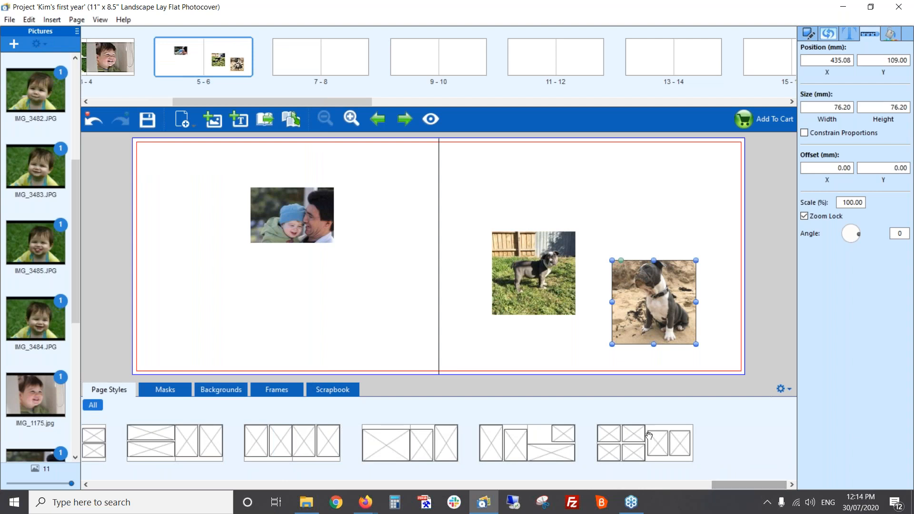
pyautogui.moveTo(658, 441); pyautogui.dragTo(597, 343)
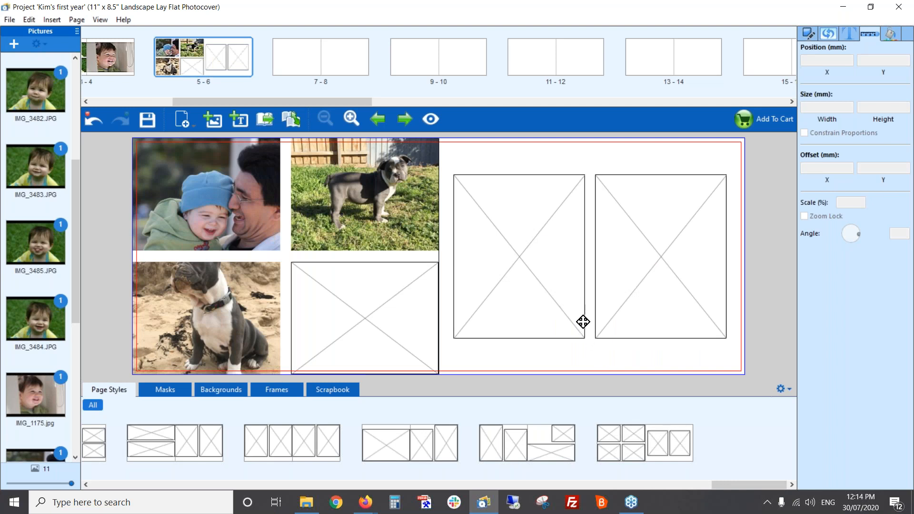
pyautogui.click(91, 122)
# Apply the page style with four frames beside two portrait frames to spread 5-6, and move both dog photos into the portrait frames on page 6
pyautogui.moveTo(744, 481); pyautogui.dragTo(727, 472)
pyautogui.moveTo(645, 443); pyautogui.dragTo(512, 253)
pyautogui.click(369, 197)
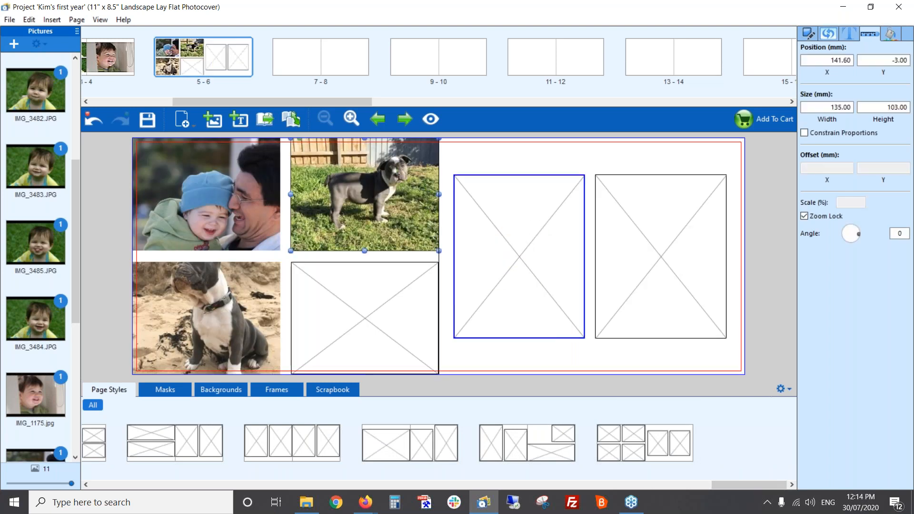
pyautogui.moveTo(239, 320); pyautogui.dragTo(651, 261)
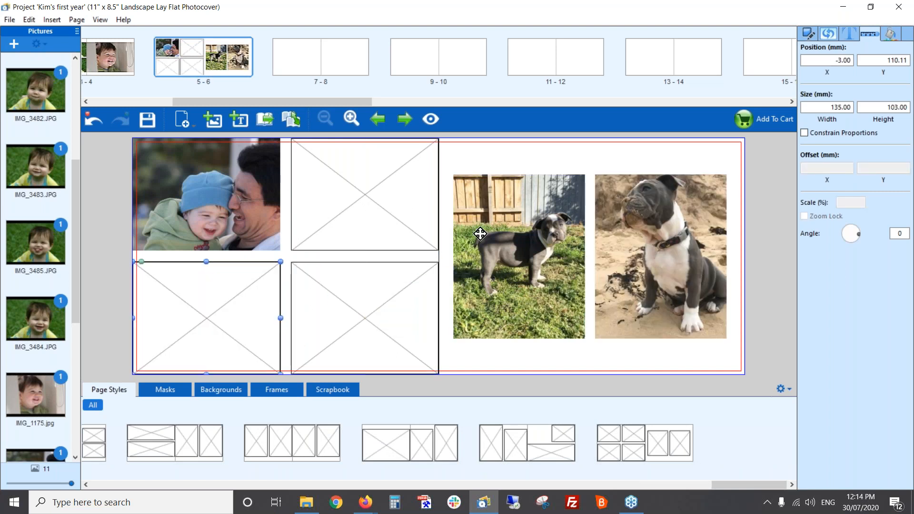
# Delete the three empty frames on page 5, and move and enlarge the remaining photo to about 206 × 157 mm
pyautogui.click(374, 192)
pyautogui.press('Delete')
pyautogui.click(366, 290)
pyautogui.press('Delete')
pyautogui.click(243, 296)
pyautogui.press('Delete')
pyautogui.moveTo(236, 205); pyautogui.dragTo(269, 231)
pyautogui.moveTo(314, 284); pyautogui.dragTo(345, 278)
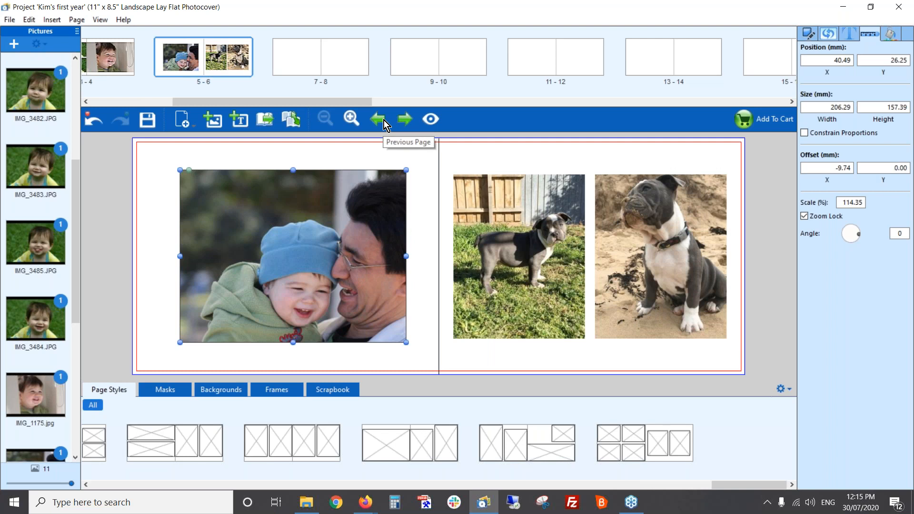
# Open the cover for editing and select the baby photo on the front cover
pyautogui.moveTo(353, 102); pyautogui.dragTo(204, 102)
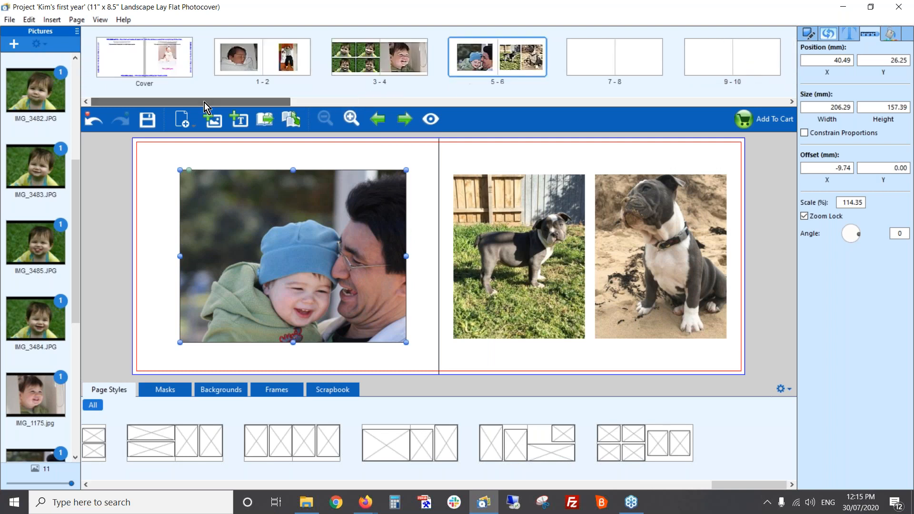
pyautogui.click(155, 59)
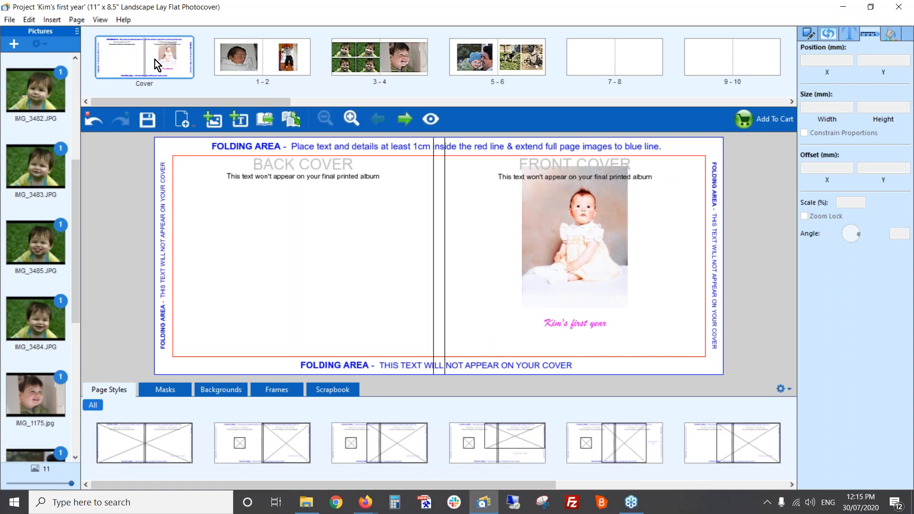
pyautogui.click(588, 250)
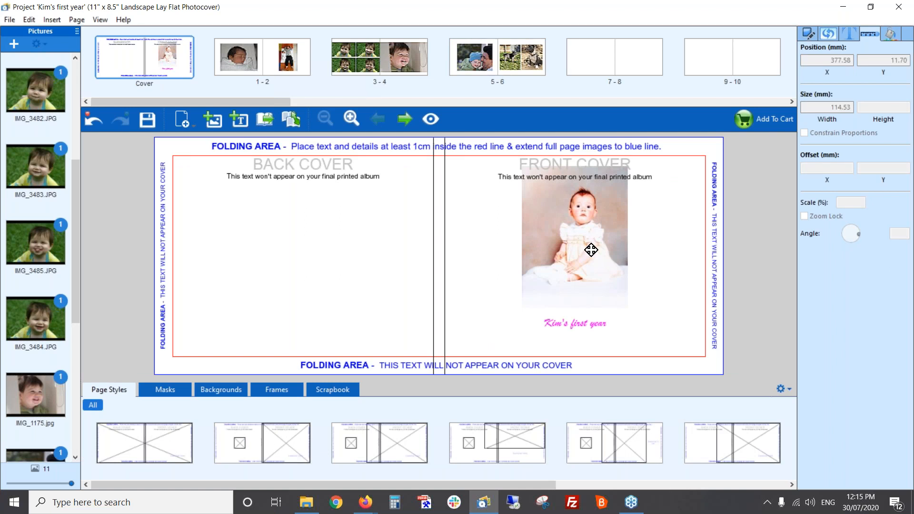
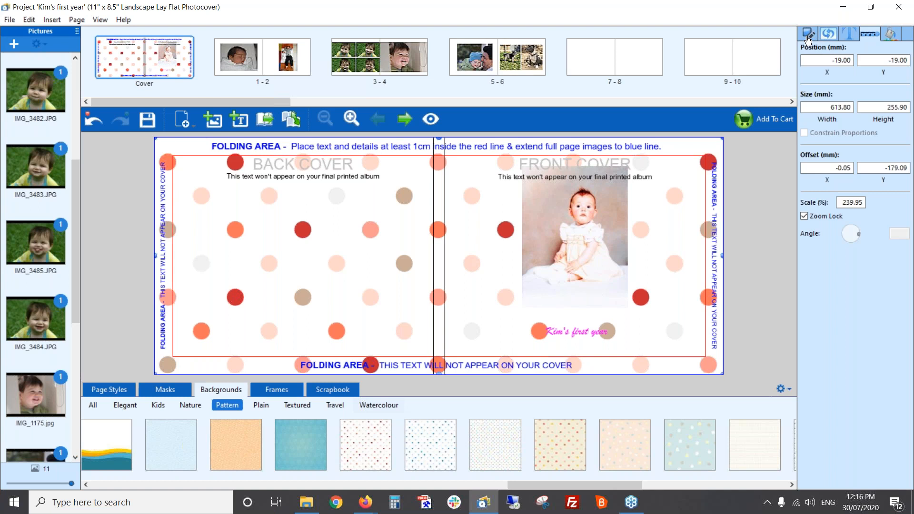
# Reduce the opacity of the cover's polka-dot background to 45
pyautogui.click(807, 39)
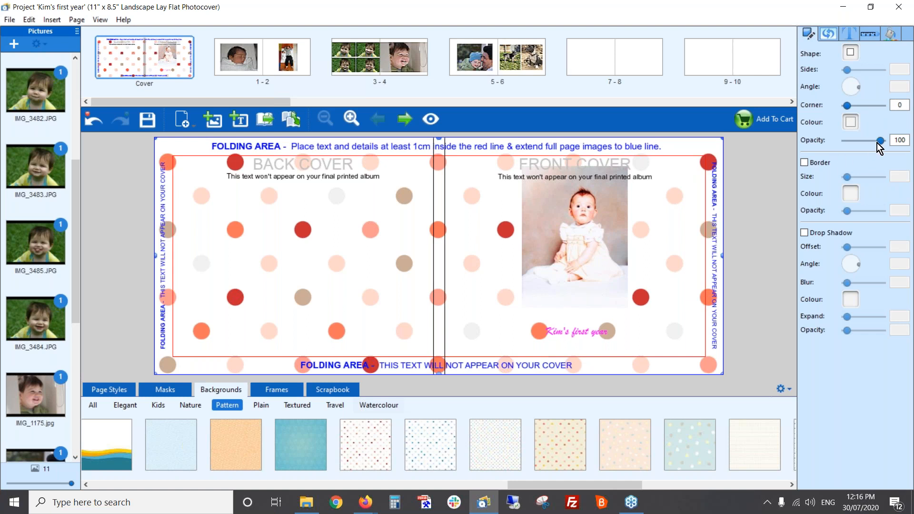
pyautogui.moveTo(879, 143); pyautogui.dragTo(860, 145)
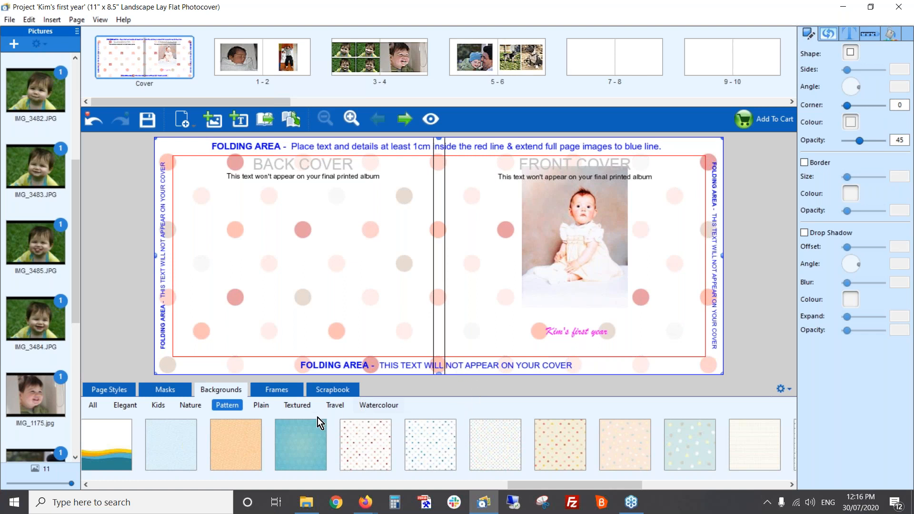
# Add the row of three red and pink hearts from the Love scrapbook items between the front cover's photo and title
pyautogui.click(332, 391)
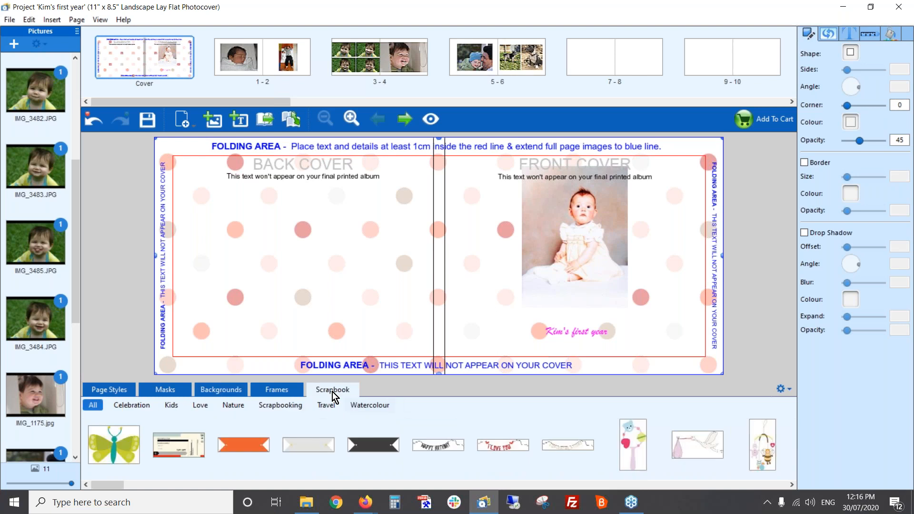
pyautogui.click(200, 405)
pyautogui.moveTo(221, 484); pyautogui.dragTo(305, 487)
pyautogui.moveTo(448, 443); pyautogui.dragTo(575, 313)
# Nudge the three-heart graphic slightly upwards, overlapping the lower edge of the baby photo on the front cover
pyautogui.click(603, 319)
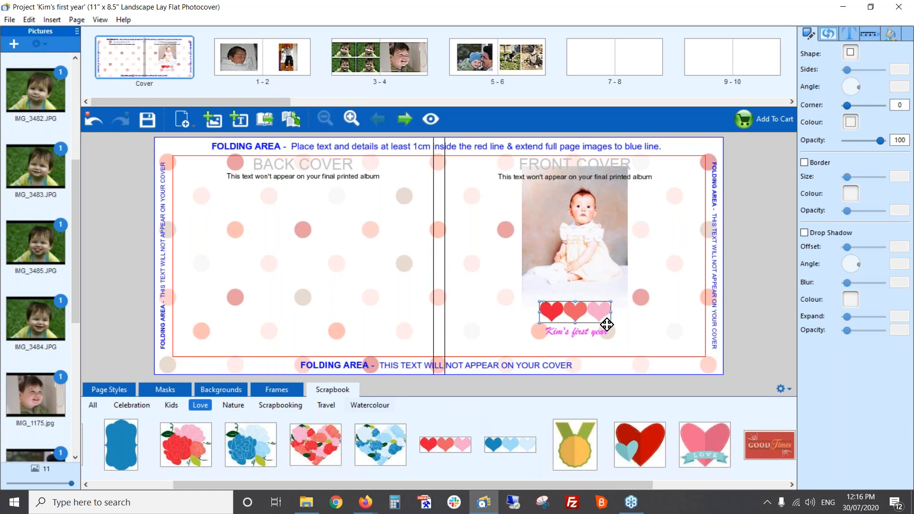
pyautogui.click(605, 317)
pyautogui.click(581, 311)
pyautogui.moveTo(580, 311); pyautogui.dragTo(580, 310)
pyautogui.press('Up')
pyautogui.press('Up')
pyautogui.press('Up')
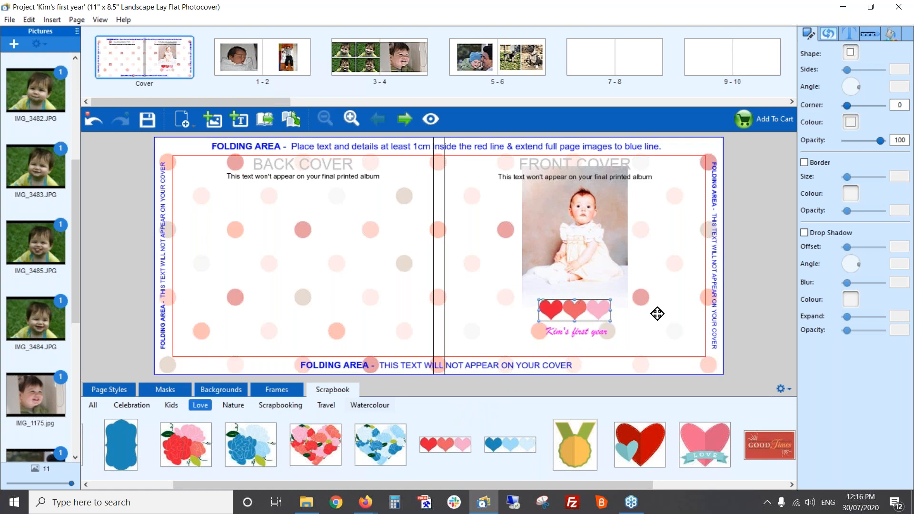
pyautogui.press('Up')
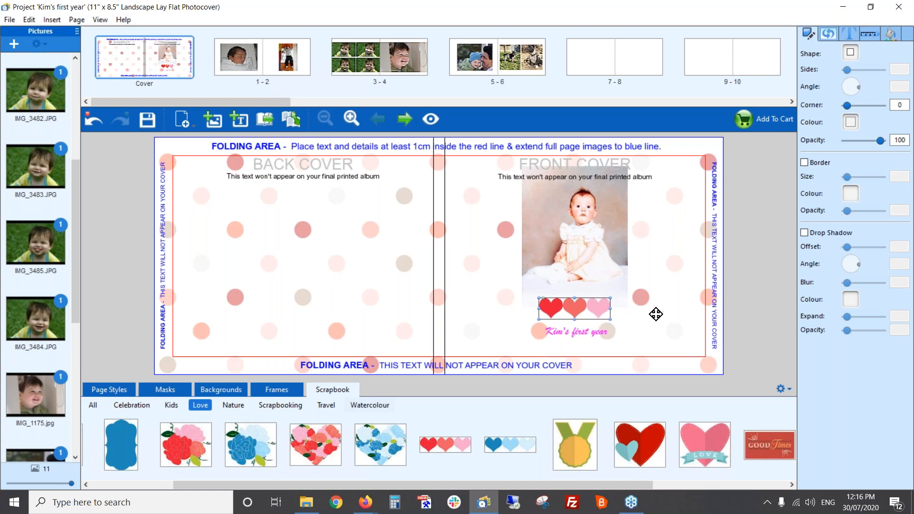
pyautogui.click(655, 317)
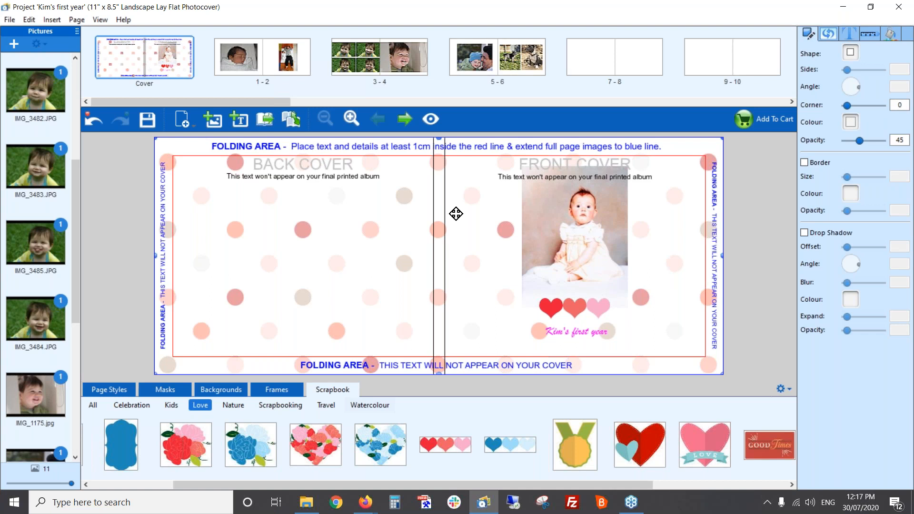
# Go to spread 1-2 and turn on Auto-Enhance (Perfectly Clear) for the sleeping newborn photo on page 1
pyautogui.click(403, 120)
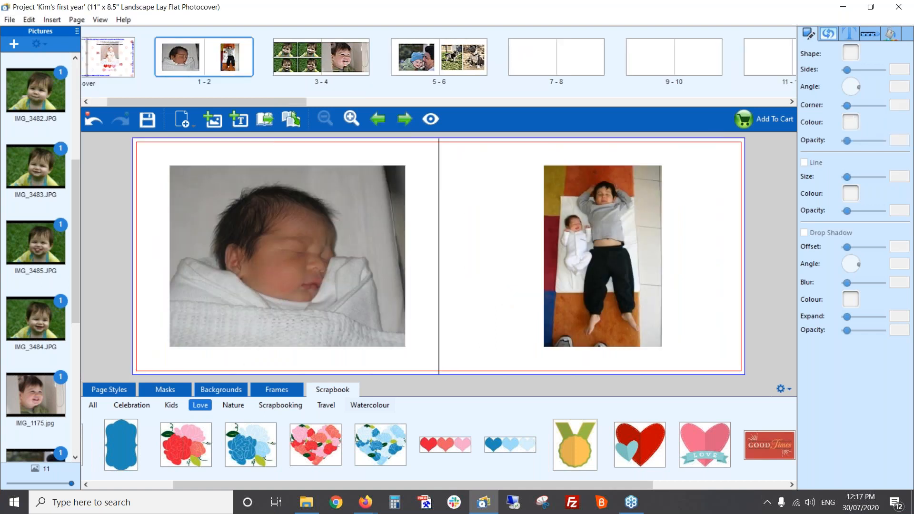
pyautogui.click(352, 249)
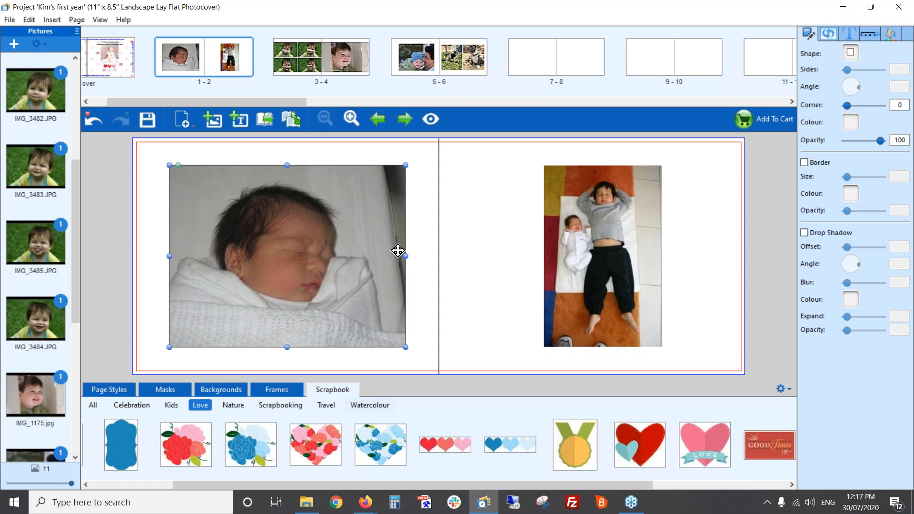
pyautogui.click(829, 38)
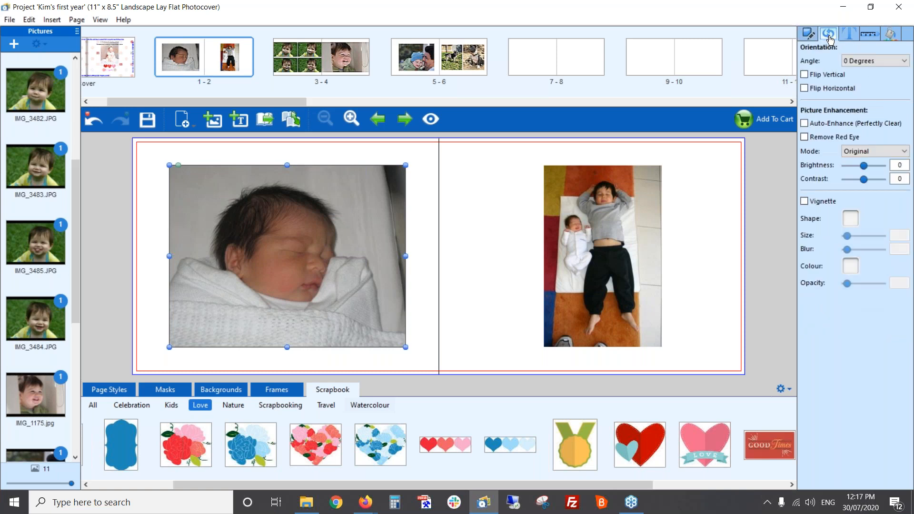
pyautogui.click(805, 124)
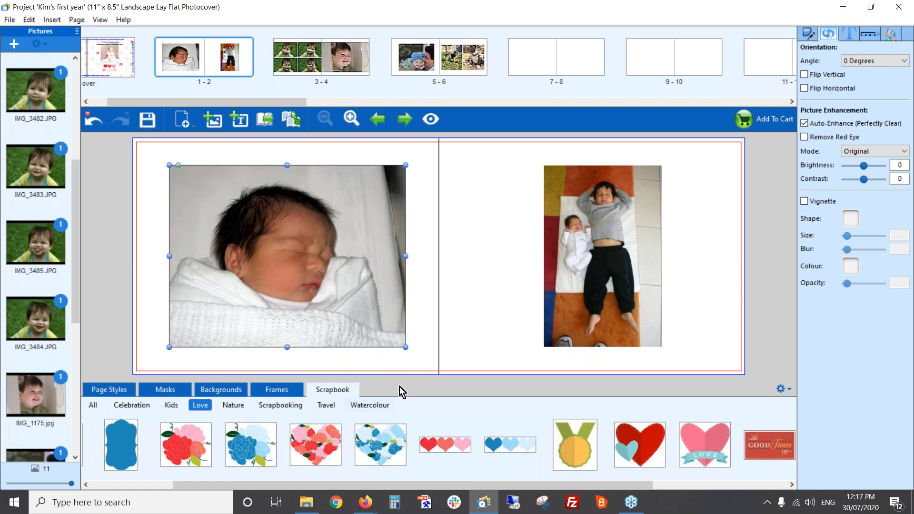
# Apply a rough brush-edged mask to the newborn photo on page 1 and a wavy torn-edge mask to the page 2 photo
pyautogui.click(164, 395)
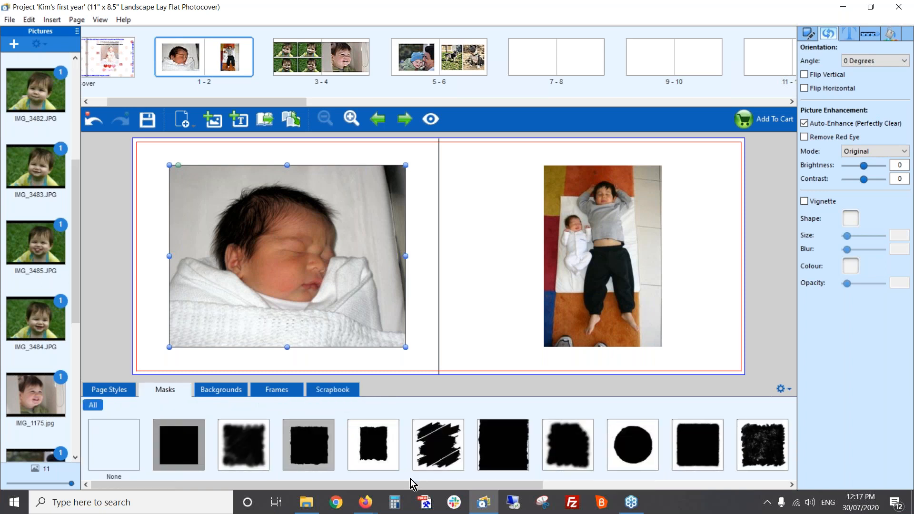
pyautogui.moveTo(407, 487); pyautogui.dragTo(699, 483)
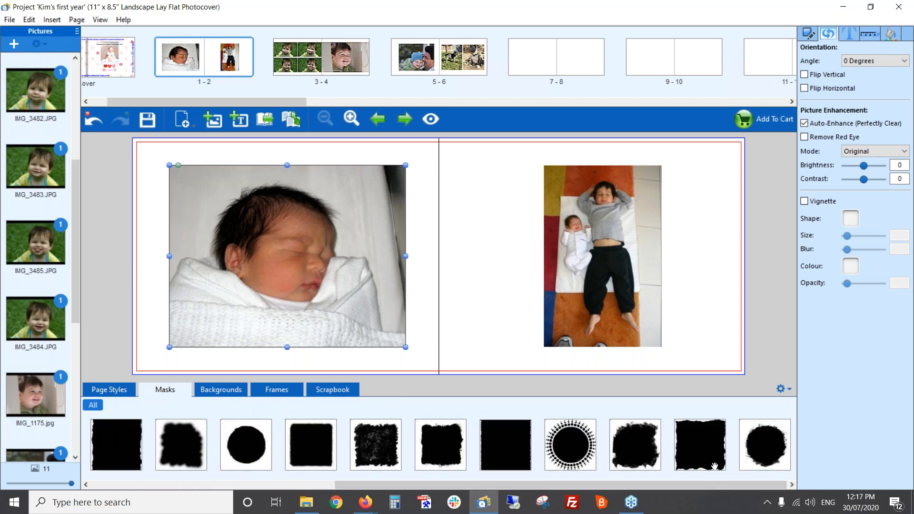
pyautogui.moveTo(433, 450); pyautogui.dragTo(399, 269)
pyautogui.click(416, 292)
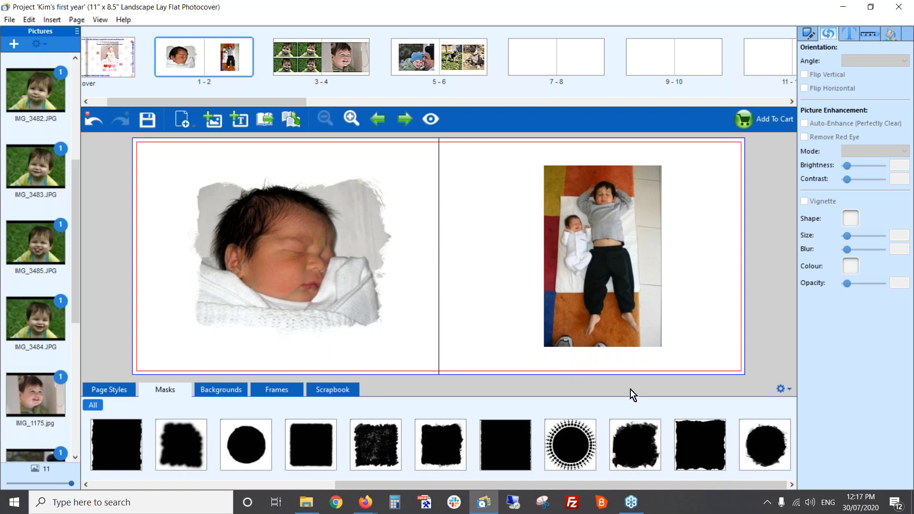
pyautogui.moveTo(713, 449); pyautogui.dragTo(624, 274)
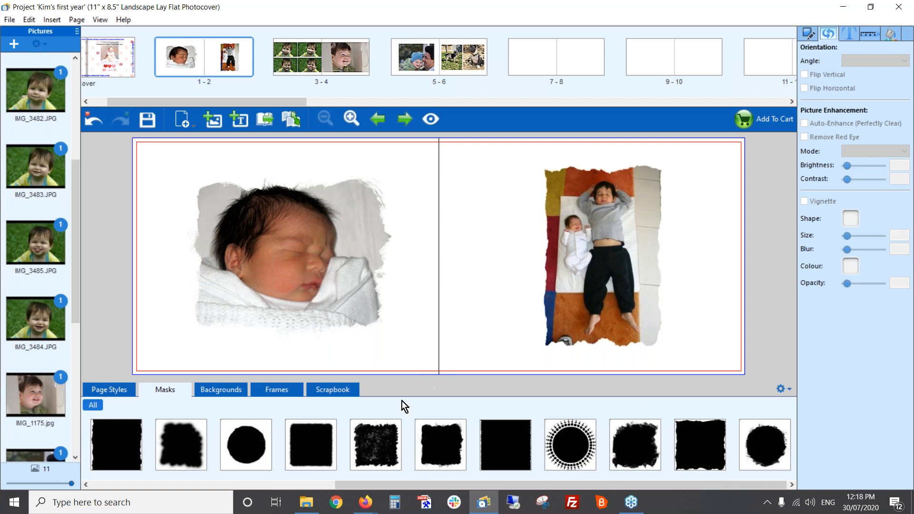
# Apply the Kids outer-space backgrounds to spread 1-2, with the Saturn design on page 1 and the Earth design on page 2
pyautogui.click(234, 391)
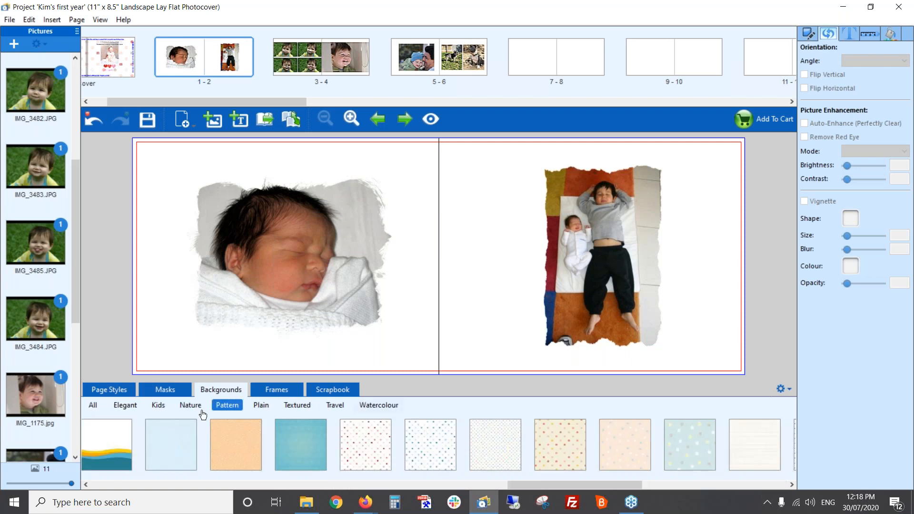
pyautogui.click(159, 408)
pyautogui.moveTo(285, 485); pyautogui.dragTo(559, 486)
pyautogui.moveTo(448, 439); pyautogui.dragTo(178, 333)
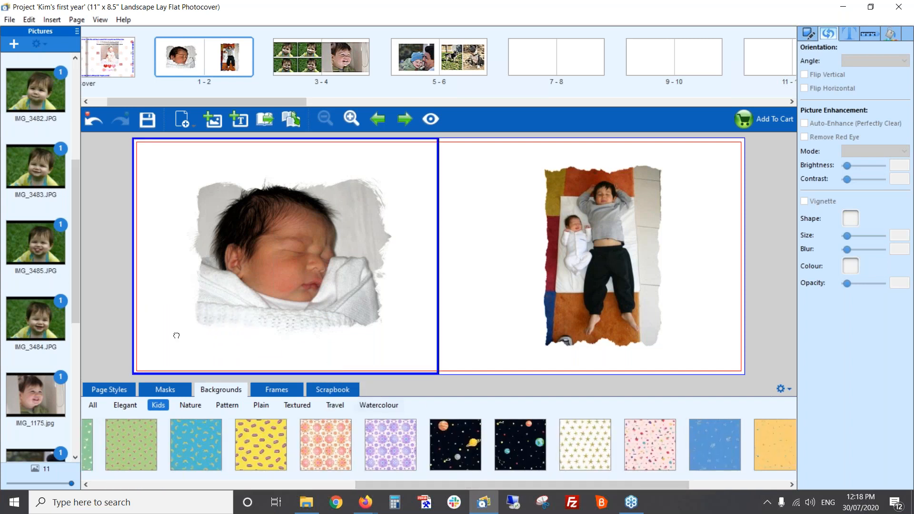
pyautogui.moveTo(531, 444); pyautogui.dragTo(498, 360)
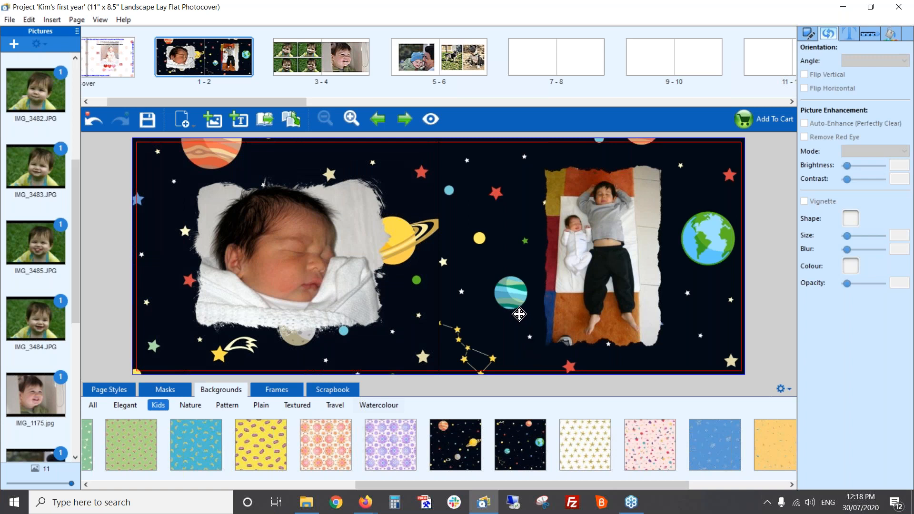
# Go to spread 3-4 and fit the smiling boy photo on page 4 to the page
pyautogui.click(404, 118)
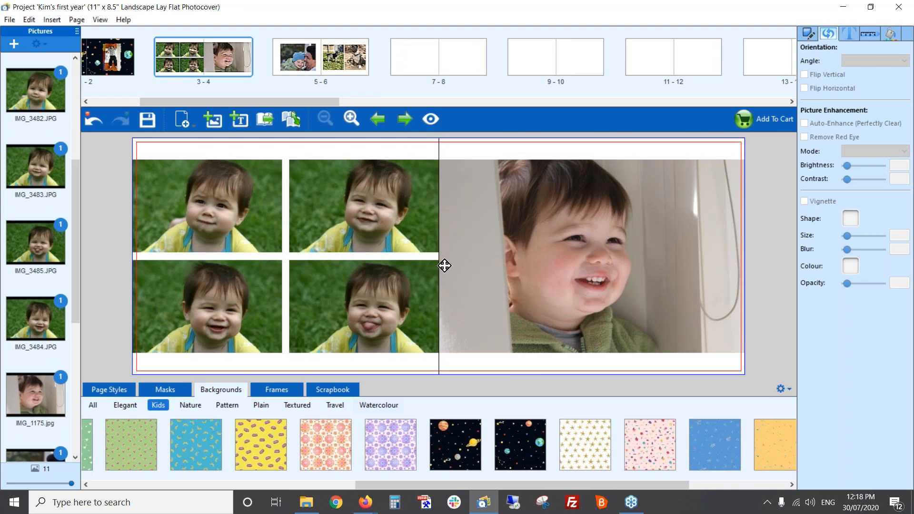
pyautogui.click(505, 226)
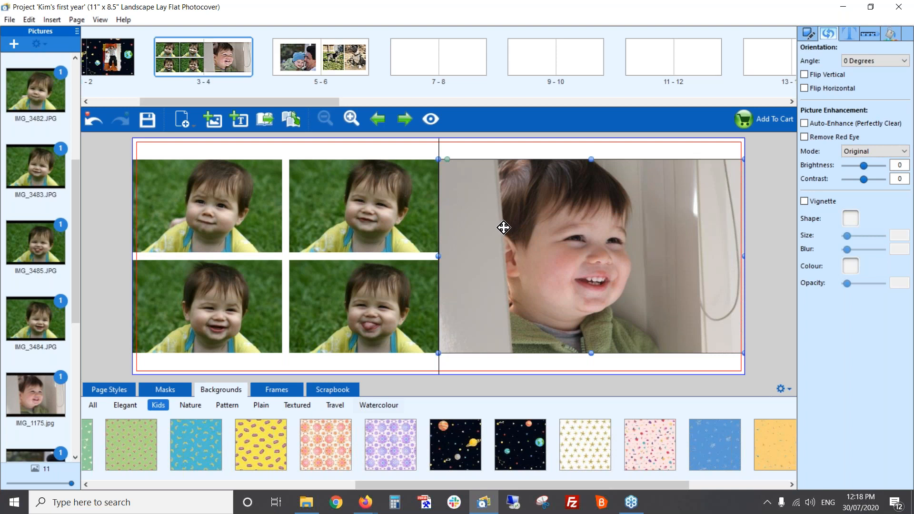
pyautogui.rightClick(504, 227)
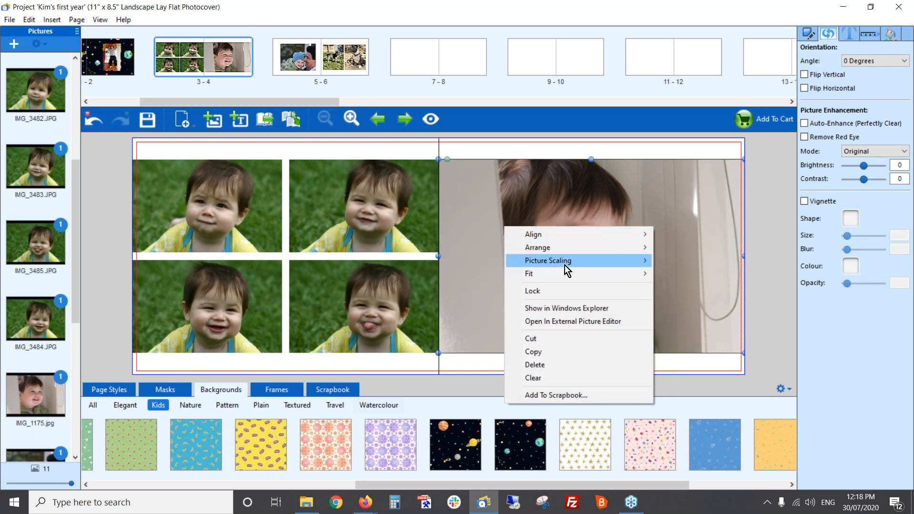
pyautogui.moveTo(566, 273)
pyautogui.click(675, 273)
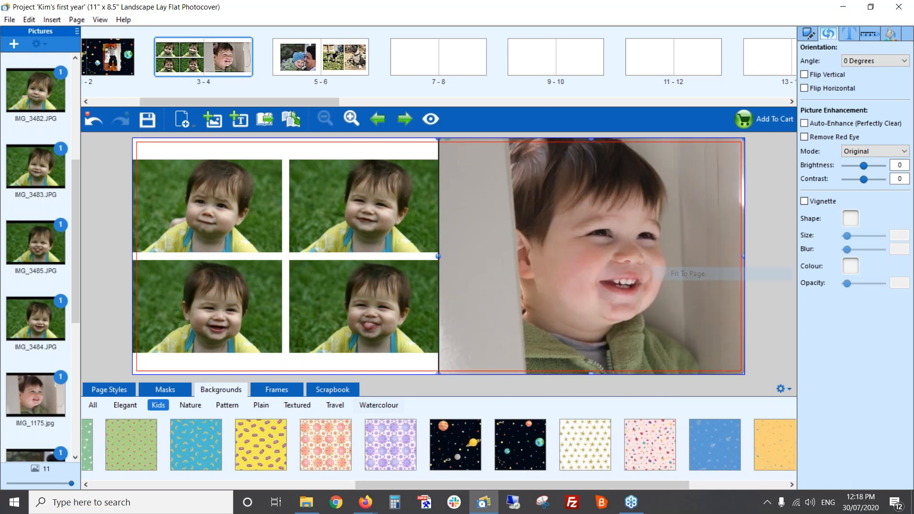
pyautogui.click(396, 365)
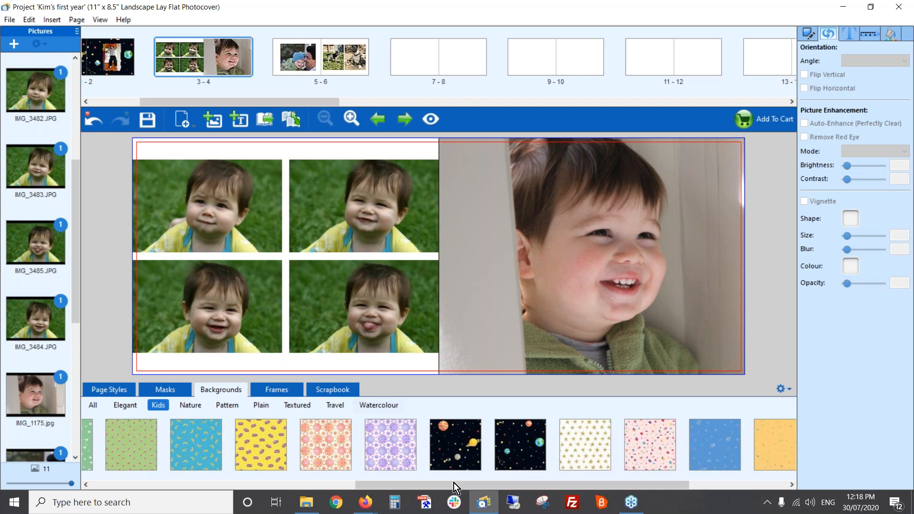
# Try the blue chevron, light blue squiggle and blue polka-dot pattern backgrounds on page 3
pyautogui.click(228, 407)
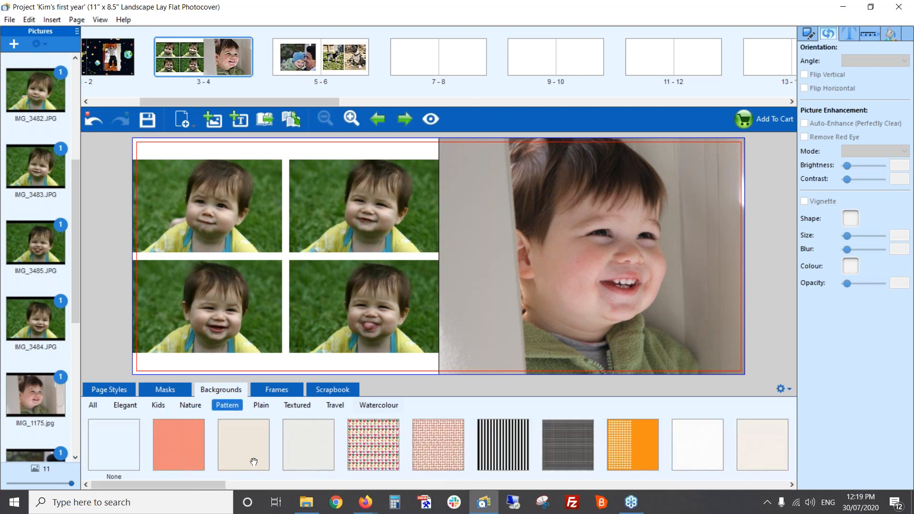
pyautogui.moveTo(207, 487); pyautogui.dragTo(317, 488)
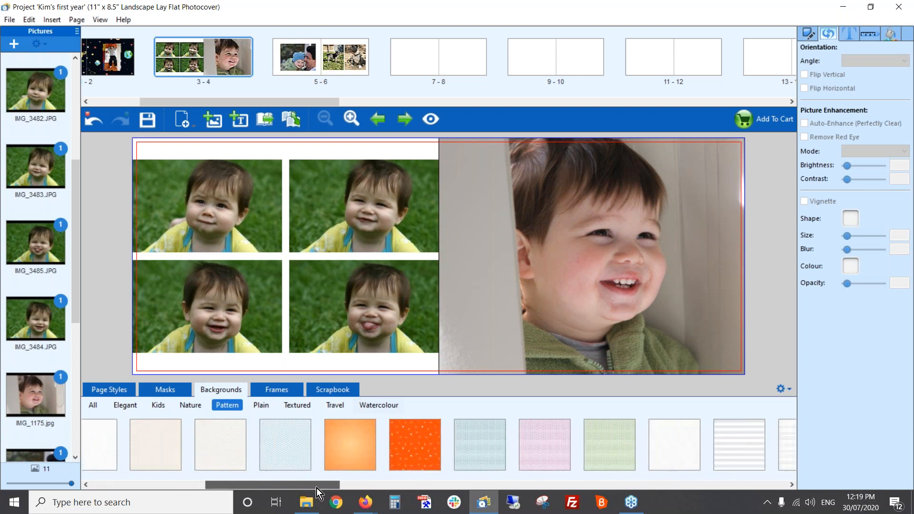
pyautogui.click(293, 347)
pyautogui.click(303, 434)
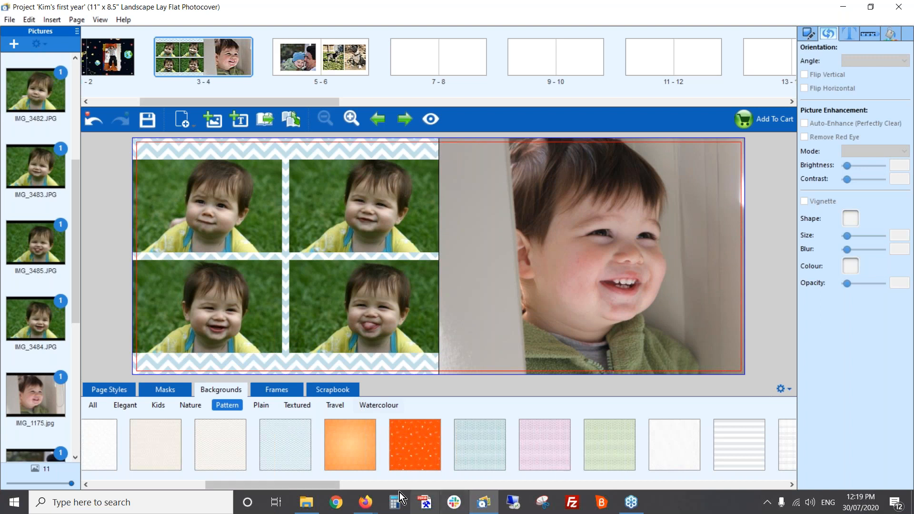
pyautogui.moveTo(330, 486); pyautogui.dragTo(584, 484)
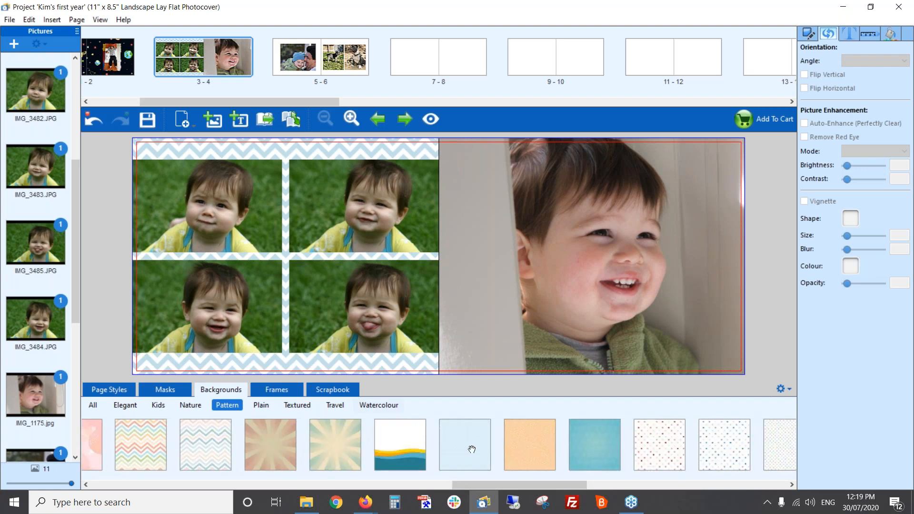
pyautogui.click(440, 426)
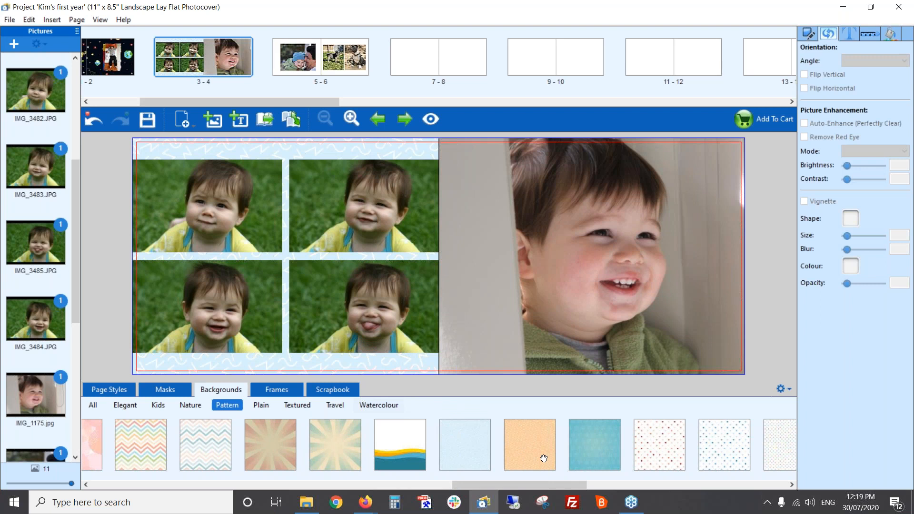
pyautogui.moveTo(575, 487); pyautogui.dragTo(620, 484)
pyautogui.moveTo(392, 360); pyautogui.dragTo(386, 366)
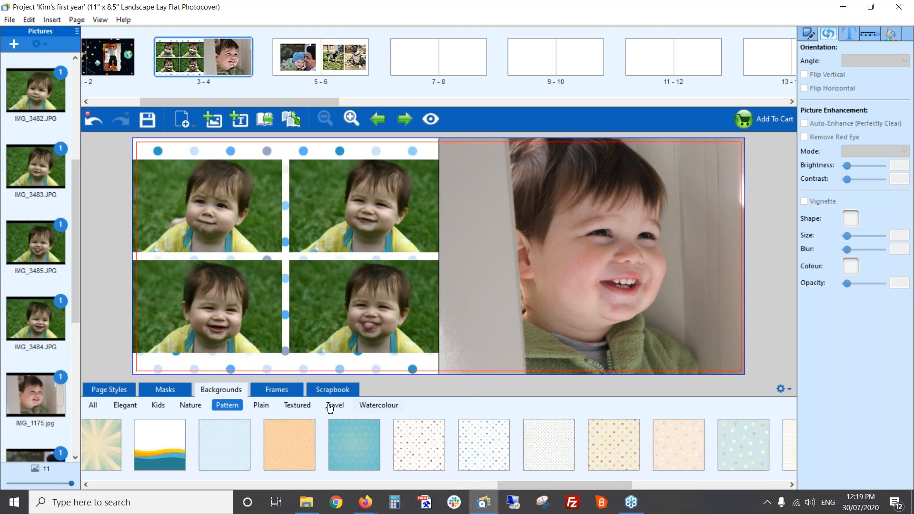
# Apply the plain light blue background to page 3
pyautogui.click(262, 407)
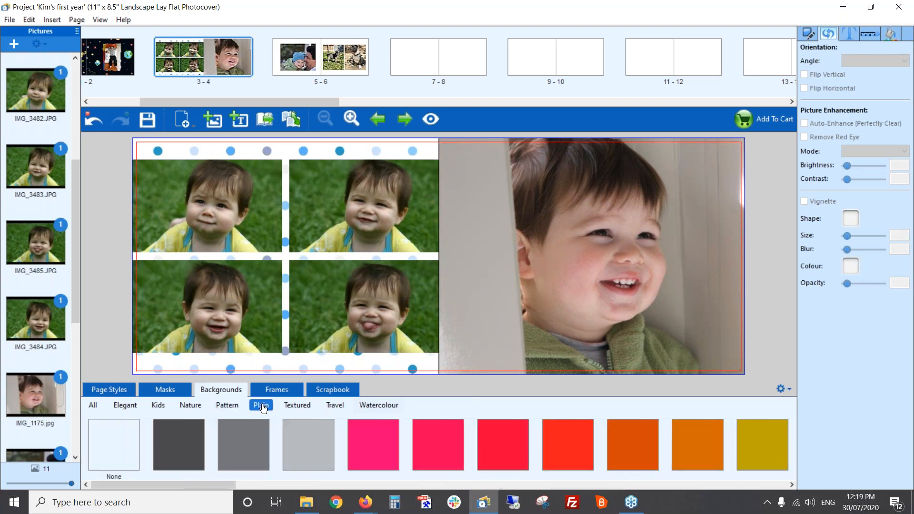
pyautogui.moveTo(225, 486); pyautogui.dragTo(573, 488)
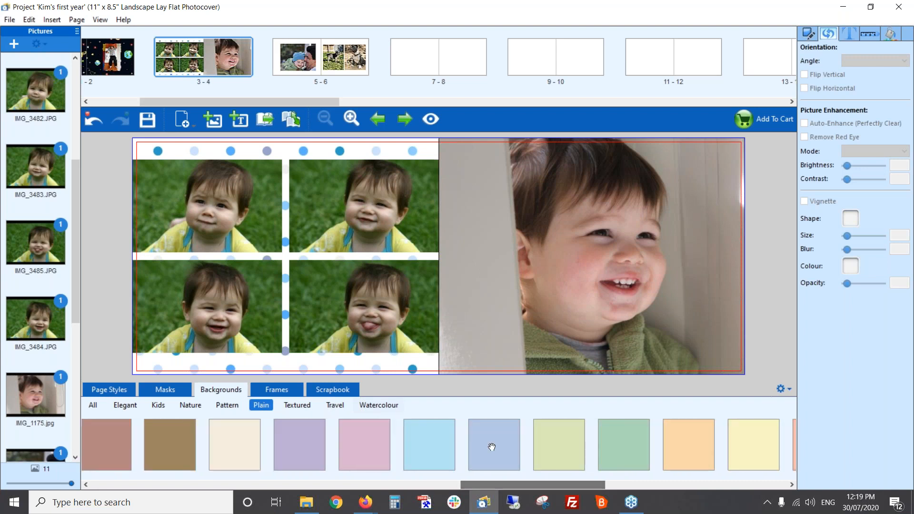
pyautogui.moveTo(427, 441); pyautogui.dragTo(312, 324)
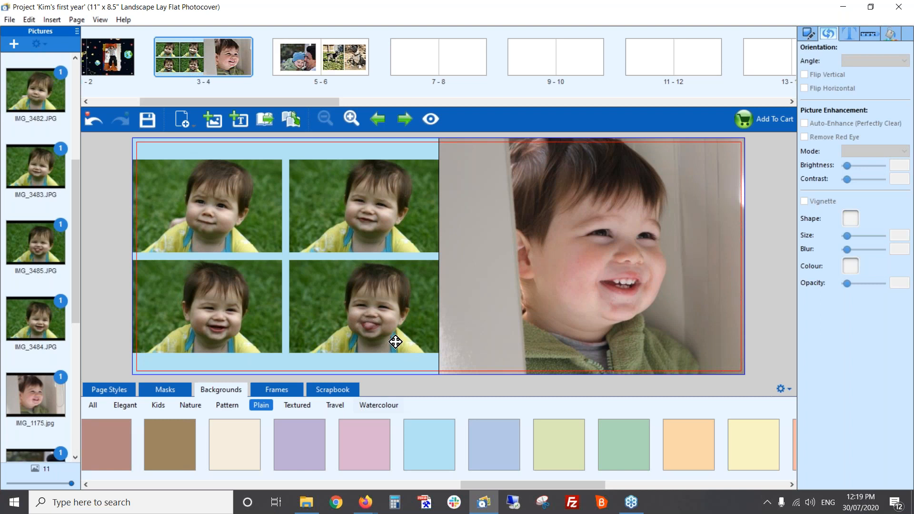
# Add the teddy bear from the Kids scrapbook items between the two lower photos on page 3, and shrink it to overlap them slightly
pyautogui.click(328, 390)
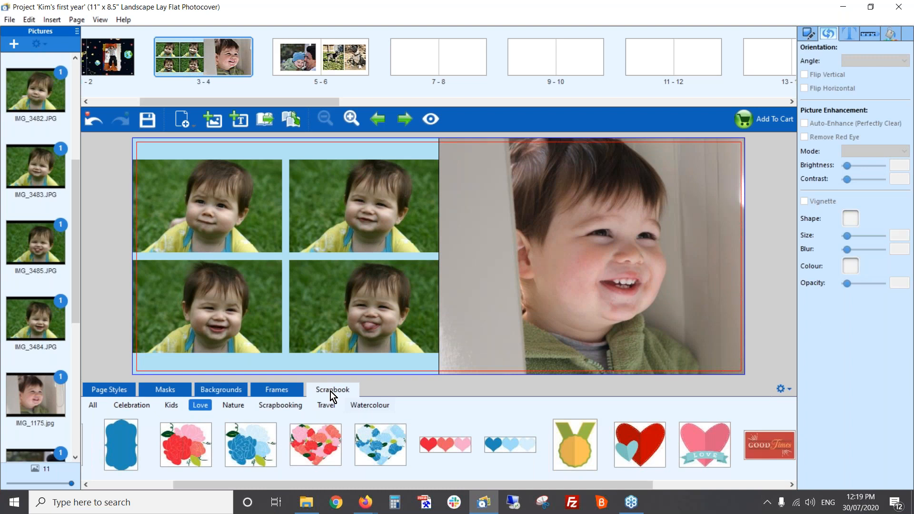
pyautogui.click(170, 409)
pyautogui.moveTo(316, 452); pyautogui.dragTo(287, 346)
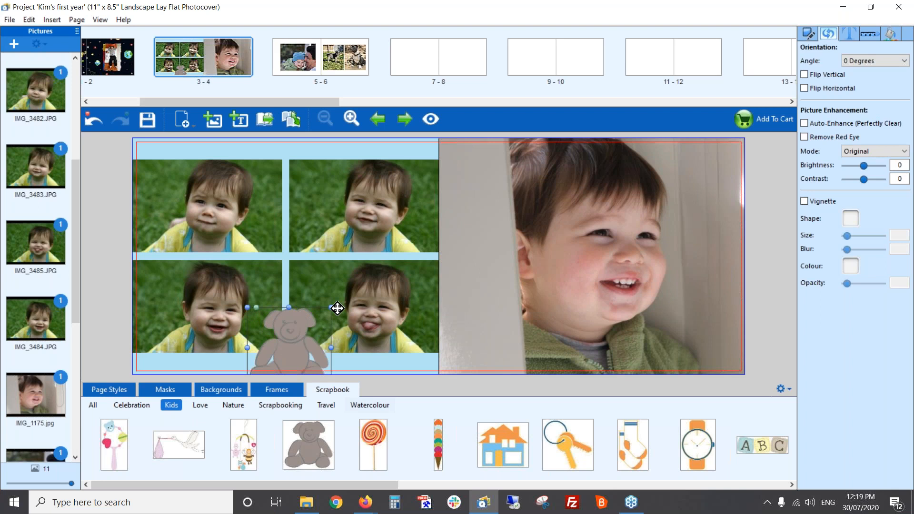
pyautogui.moveTo(332, 310); pyautogui.dragTo(300, 339)
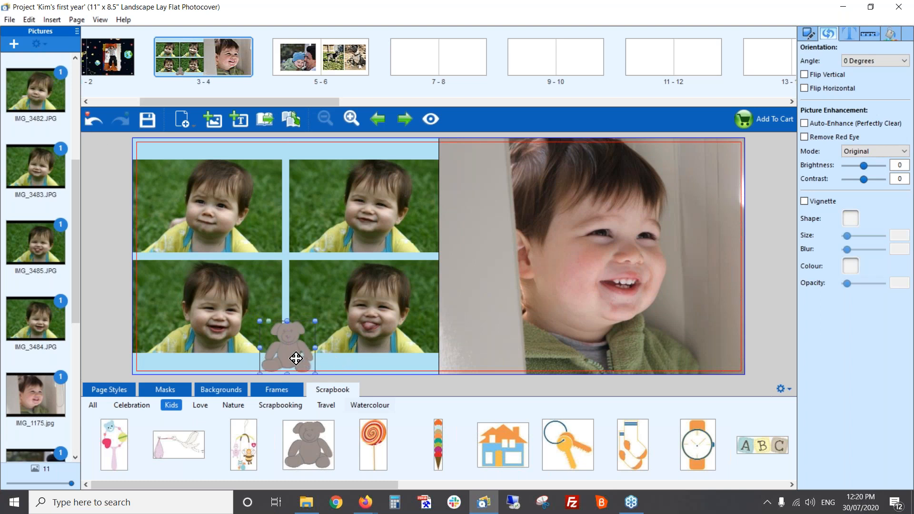
# Replace the brown teddy bear on page 3 with the blue bear face from the Kids scrapbook items, centred between the four photos
pyautogui.press('Delete')
pyautogui.moveTo(378, 482); pyautogui.dragTo(566, 489)
pyautogui.moveTo(469, 441); pyautogui.dragTo(289, 260)
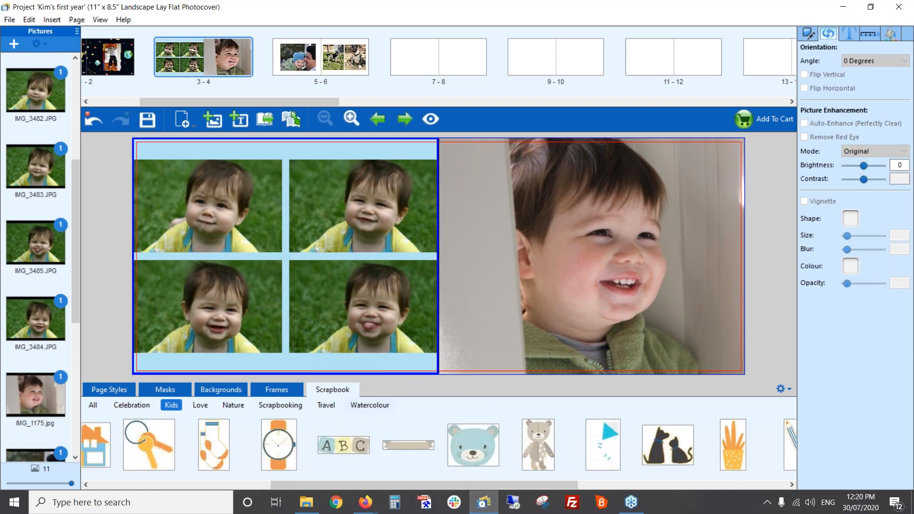
pyautogui.moveTo(334, 299); pyautogui.dragTo(293, 261)
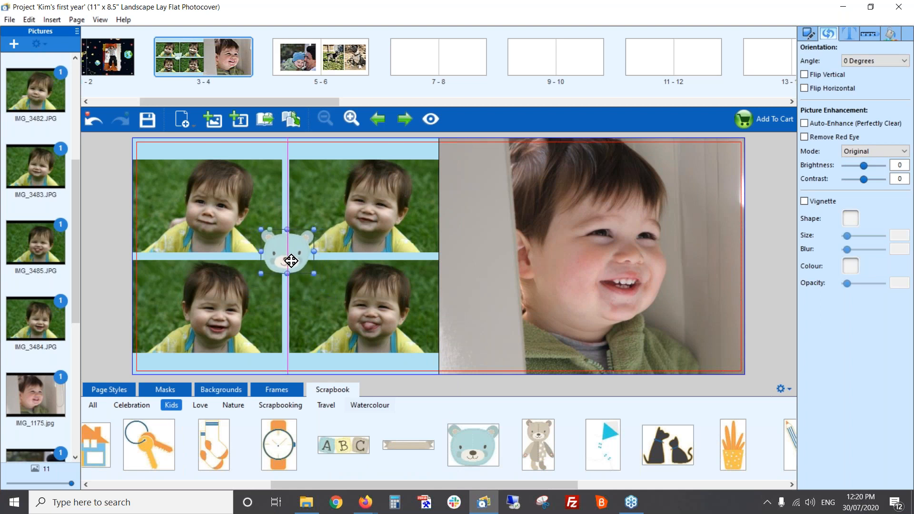
pyautogui.click(477, 346)
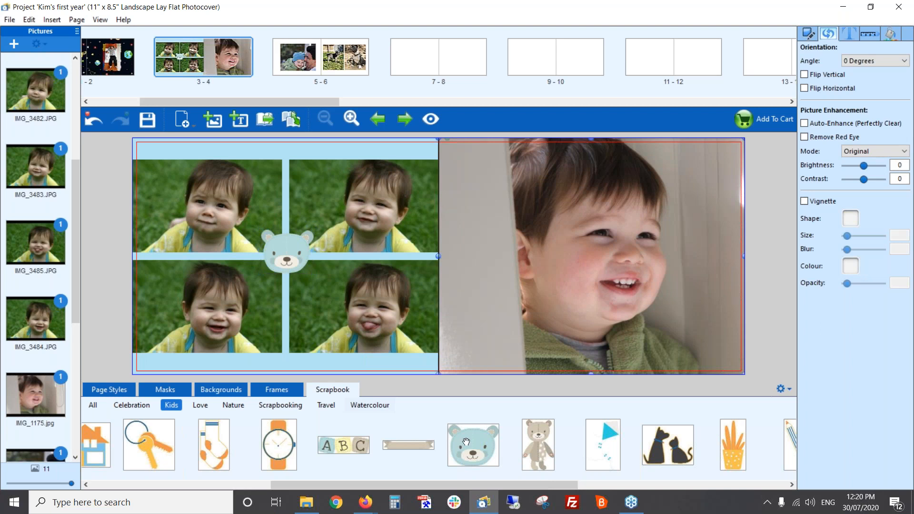
# Add the pink stitched heart from the Love scrapbook items to page 3's upper-left corner, shrunk and slightly tilted
pyautogui.click(206, 409)
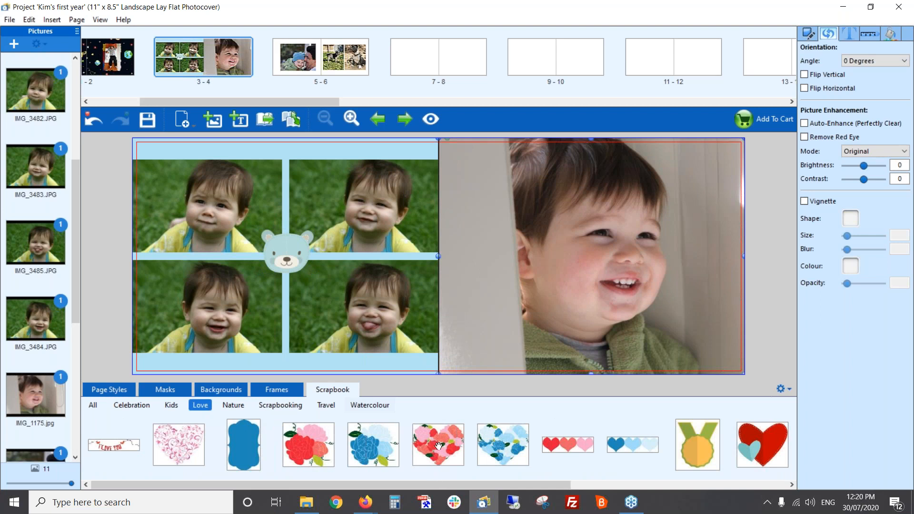
pyautogui.moveTo(459, 483); pyautogui.dragTo(688, 486)
pyautogui.moveTo(762, 445); pyautogui.dragTo(155, 169)
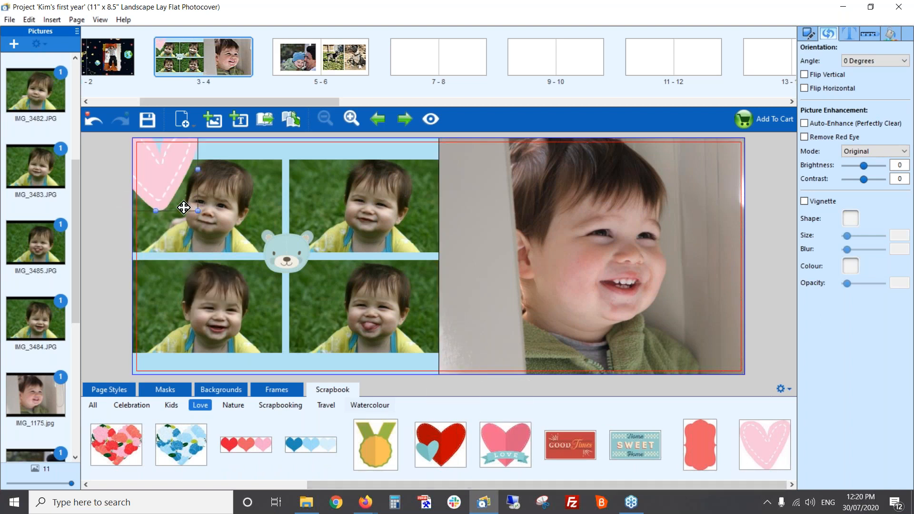
pyautogui.moveTo(199, 211); pyautogui.dragTo(168, 173)
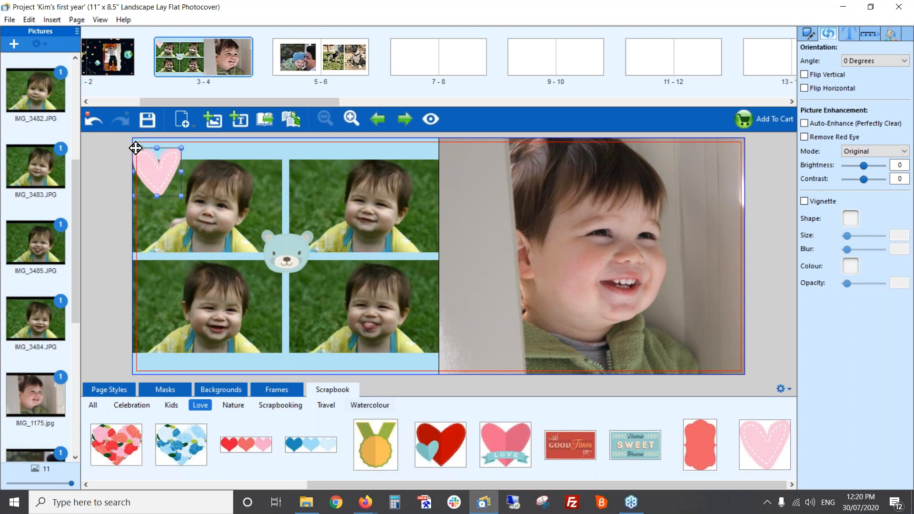
pyautogui.moveTo(142, 153); pyautogui.dragTo(169, 168)
pyautogui.click(472, 211)
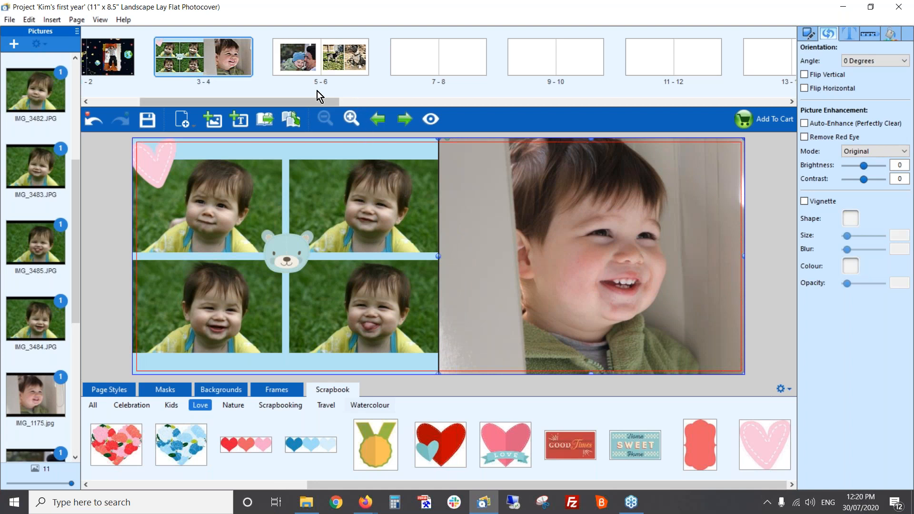
# Go to spread 5-6 and apply the white Elegant background with small grey and red hearts to both pages
pyautogui.click(298, 62)
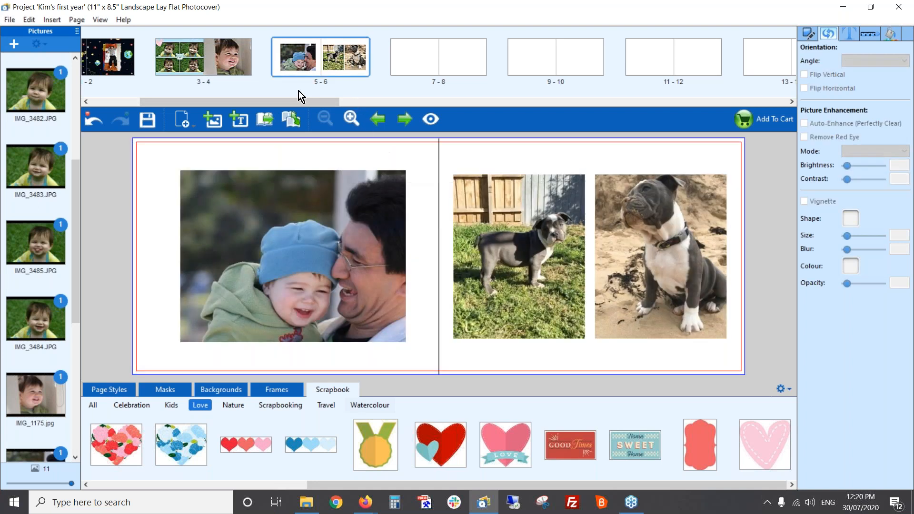
pyautogui.click(221, 391)
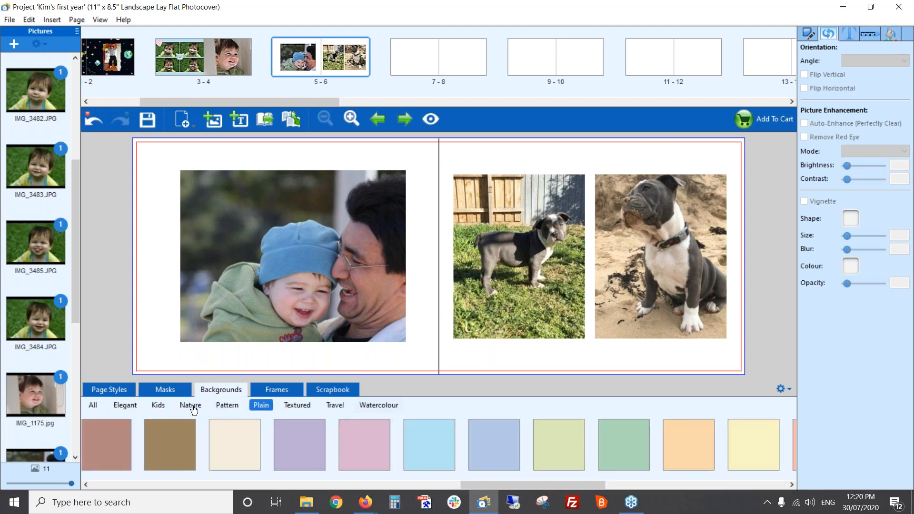
pyautogui.click(126, 406)
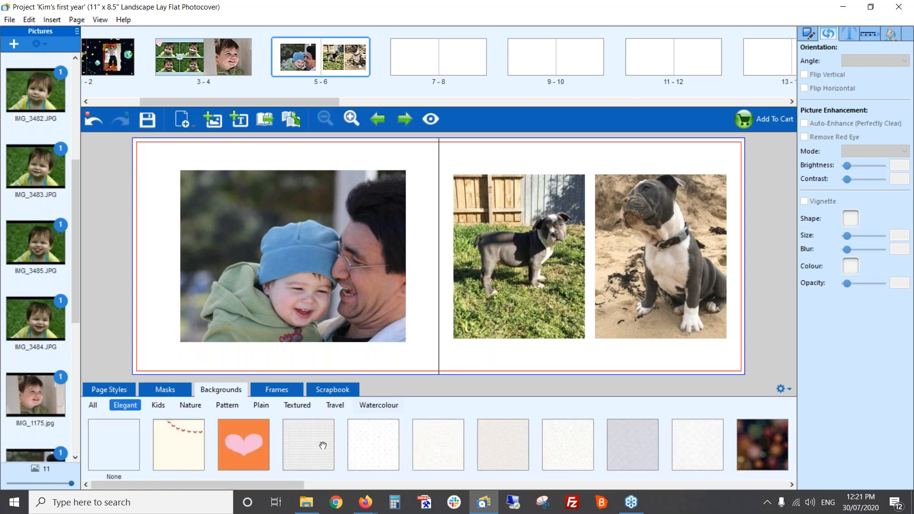
pyautogui.moveTo(370, 433); pyautogui.dragTo(373, 371)
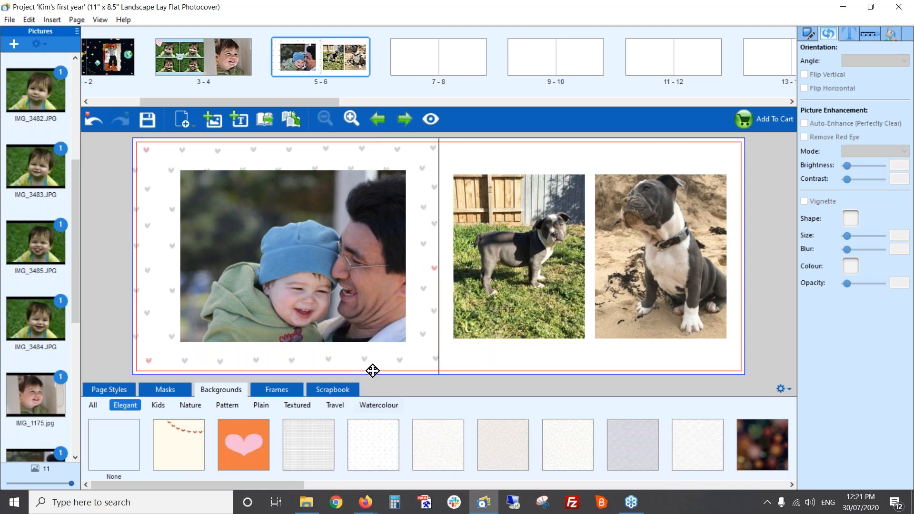
pyautogui.moveTo(371, 442); pyautogui.dragTo(484, 384)
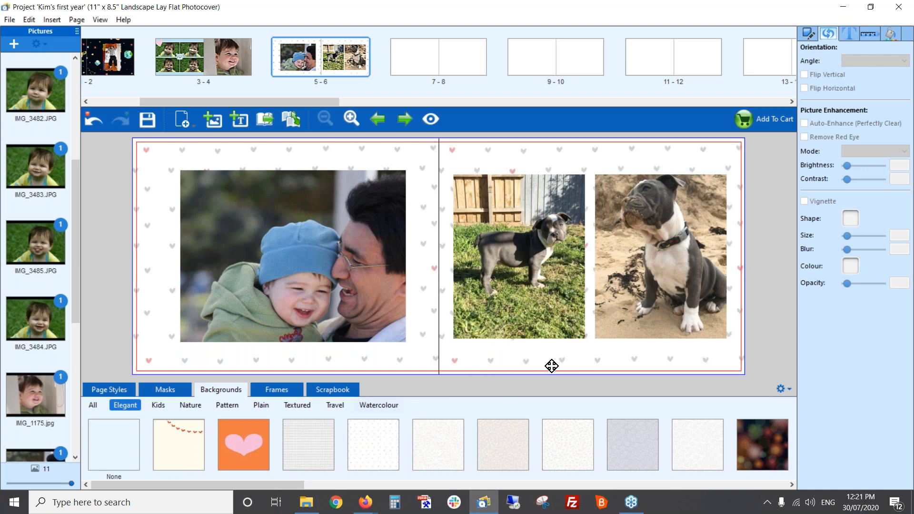
# Try the blue dotted Baby frame on the standing dog photo, and apply the pink Cute frame with hearts to both dog photos
pyautogui.click(274, 391)
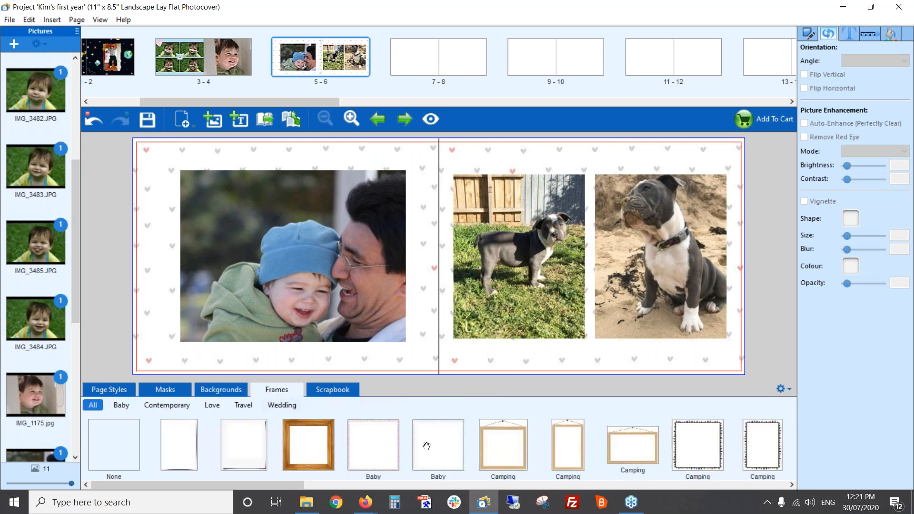
pyautogui.moveTo(429, 447); pyautogui.dragTo(459, 267)
pyautogui.moveTo(287, 487); pyautogui.dragTo(543, 487)
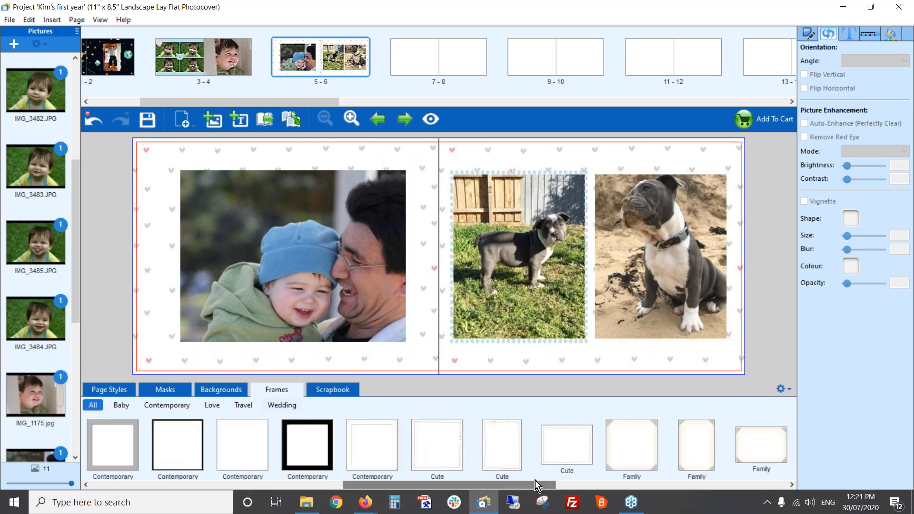
pyautogui.moveTo(442, 448); pyautogui.dragTo(492, 290)
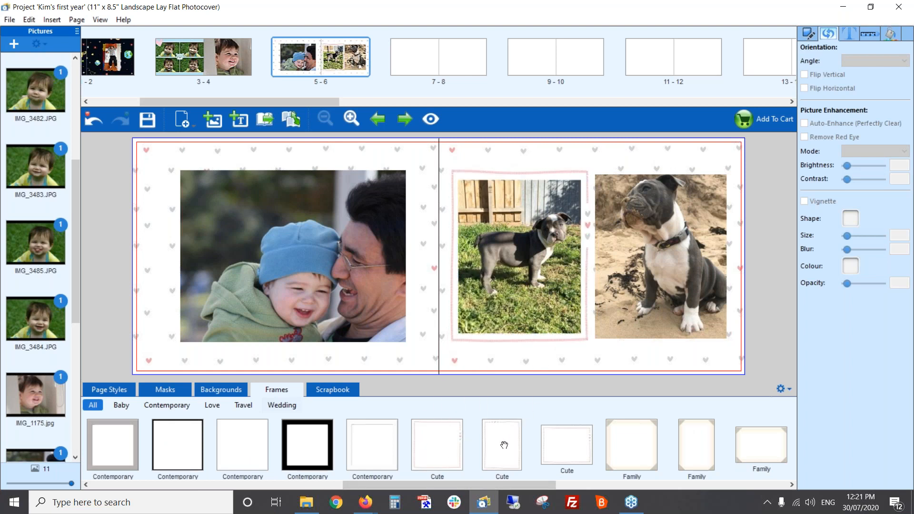
pyautogui.moveTo(445, 450); pyautogui.dragTo(633, 260)
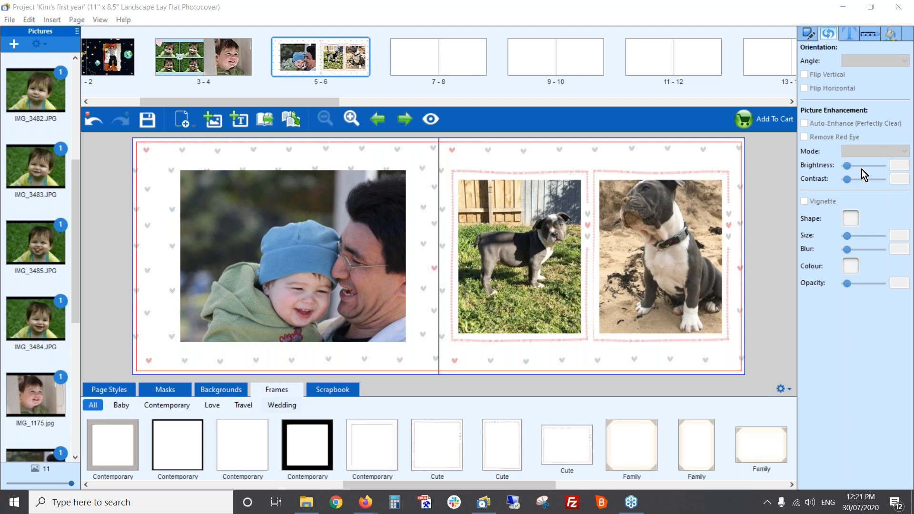
# Add a vignette to the father and baby photo on page 5 with size 3 and blur 4
pyautogui.click(338, 218)
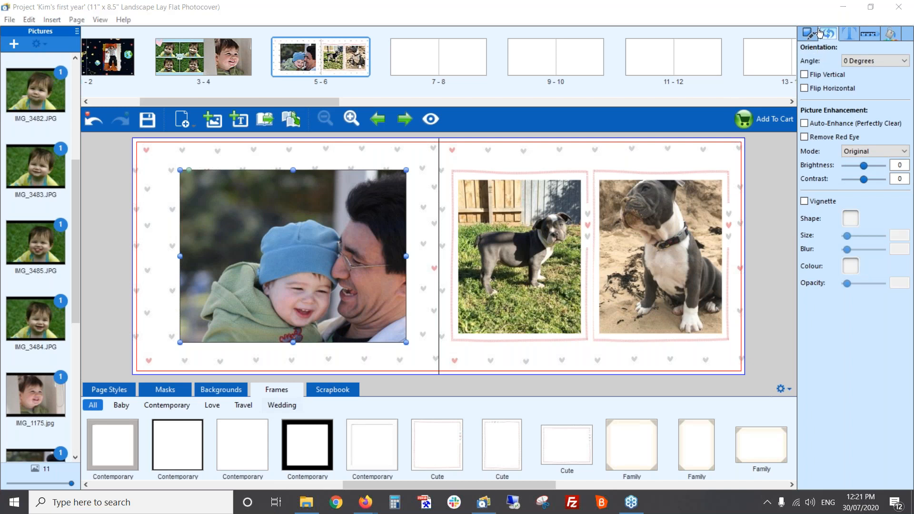
pyautogui.click(804, 201)
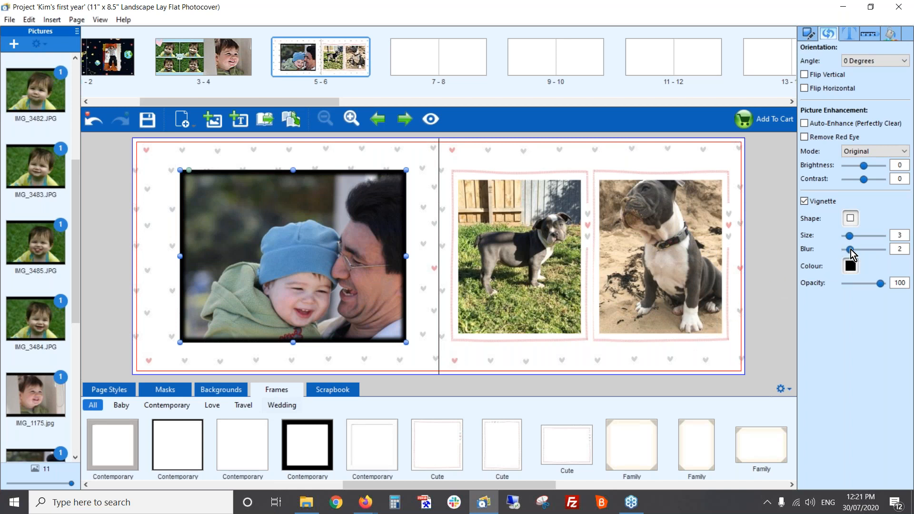
pyautogui.moveTo(850, 249); pyautogui.dragTo(855, 247)
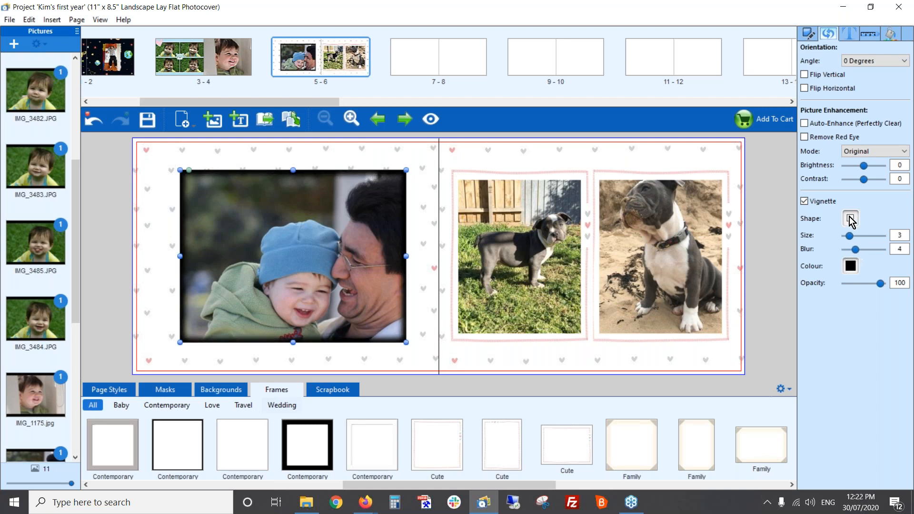
pyautogui.moveTo(851, 238); pyautogui.dragTo(849, 235)
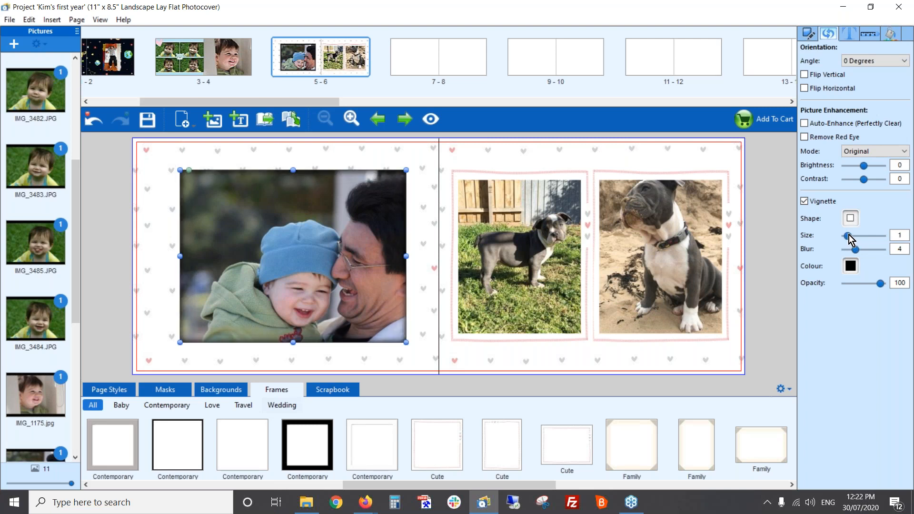
pyautogui.click(849, 236)
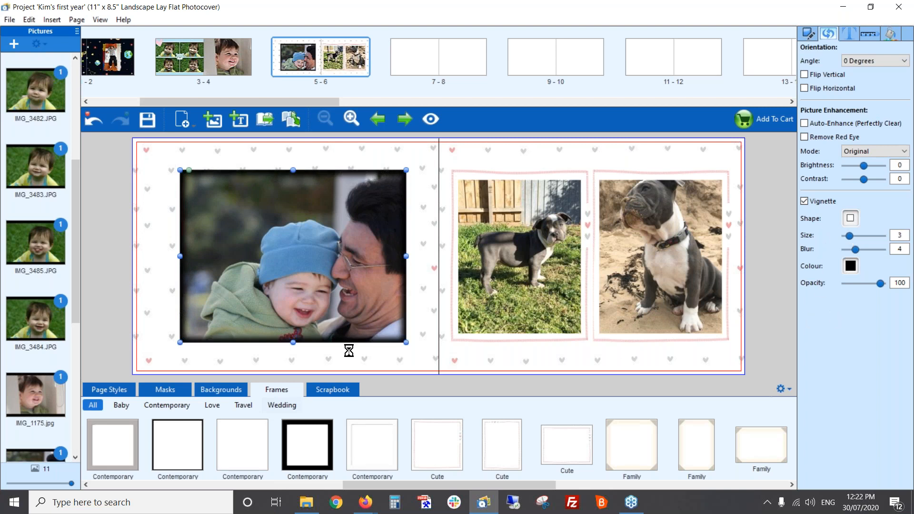
# Add the yellow, red and blue balloons from the Celebration scrapbook items over the page 5 photo's upper-left corner, shrunk and slightly tilted
pyautogui.click(335, 390)
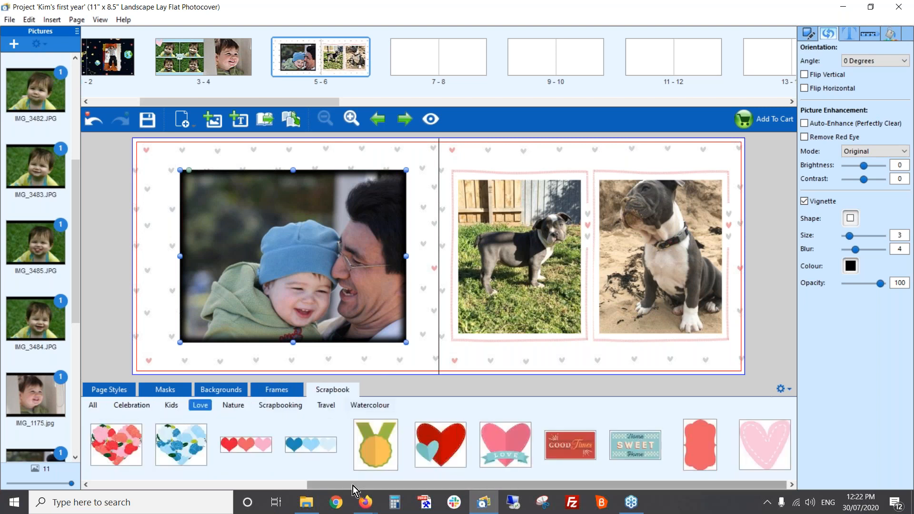
pyautogui.click(141, 408)
pyautogui.moveTo(248, 486); pyautogui.dragTo(732, 496)
pyautogui.moveTo(498, 443); pyautogui.dragTo(212, 226)
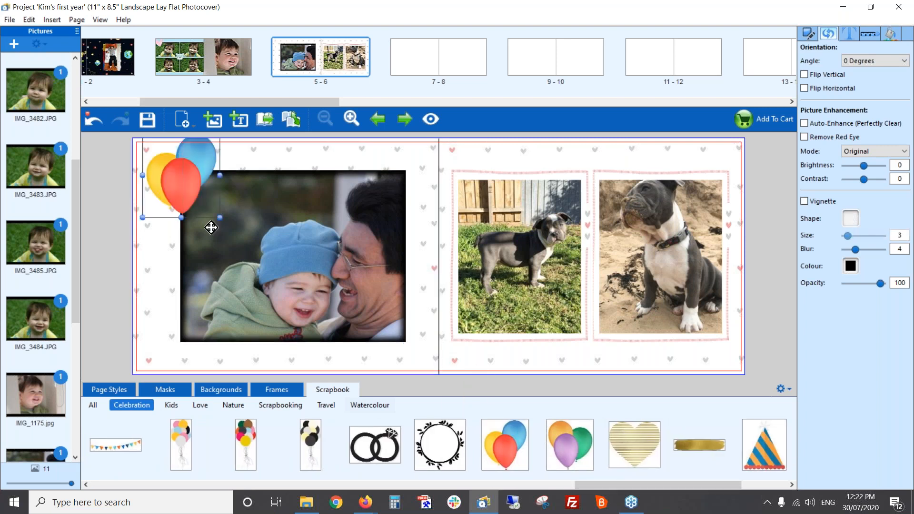
pyautogui.moveTo(169, 172); pyautogui.dragTo(178, 177)
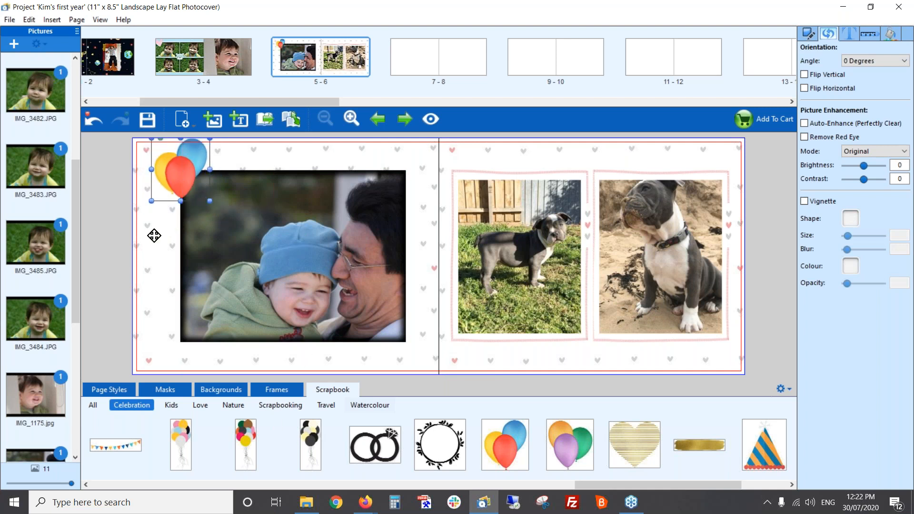
pyautogui.moveTo(160, 139); pyautogui.dragTo(154, 144)
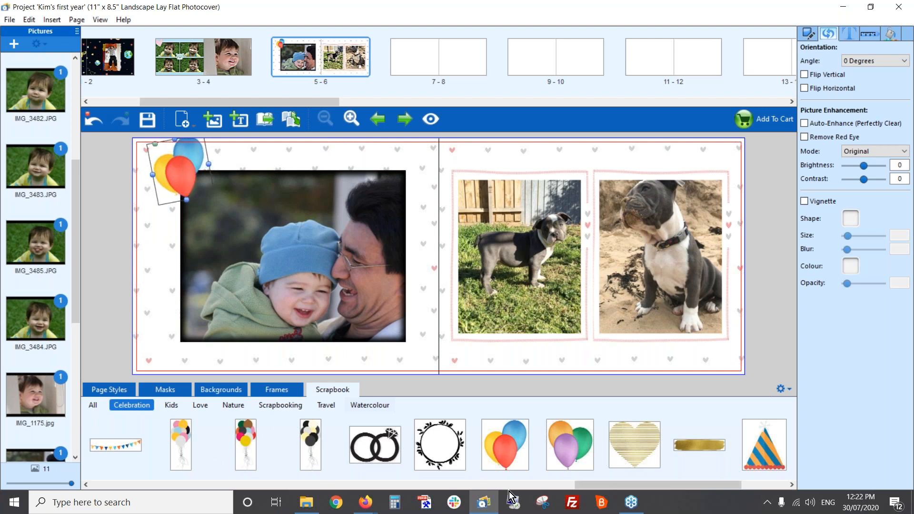
# Add the Celebration cupcake with a candle over the page 5 photo's lower-right corner, shrunk and slightly tilted
pyautogui.moveTo(645, 485); pyautogui.dragTo(695, 485)
pyautogui.moveTo(765, 443); pyautogui.dragTo(413, 352)
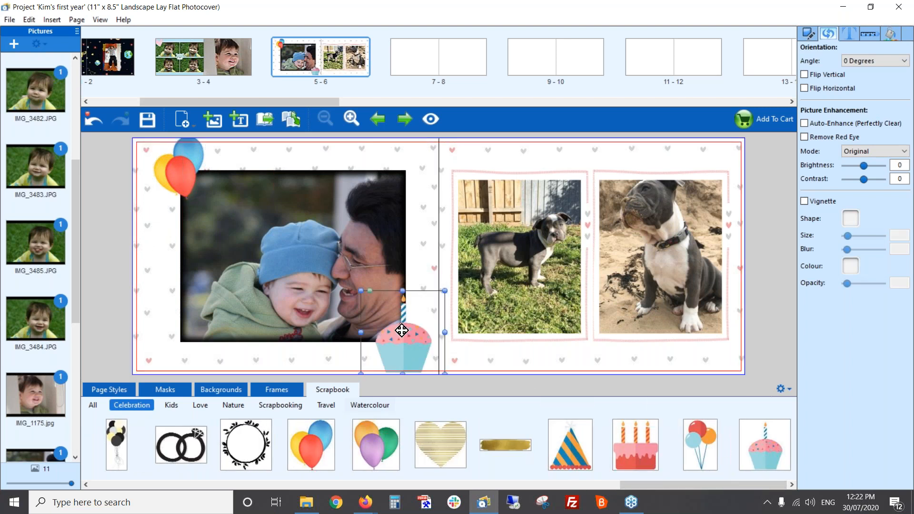
pyautogui.moveTo(362, 293); pyautogui.dragTo(391, 305)
pyautogui.click(333, 368)
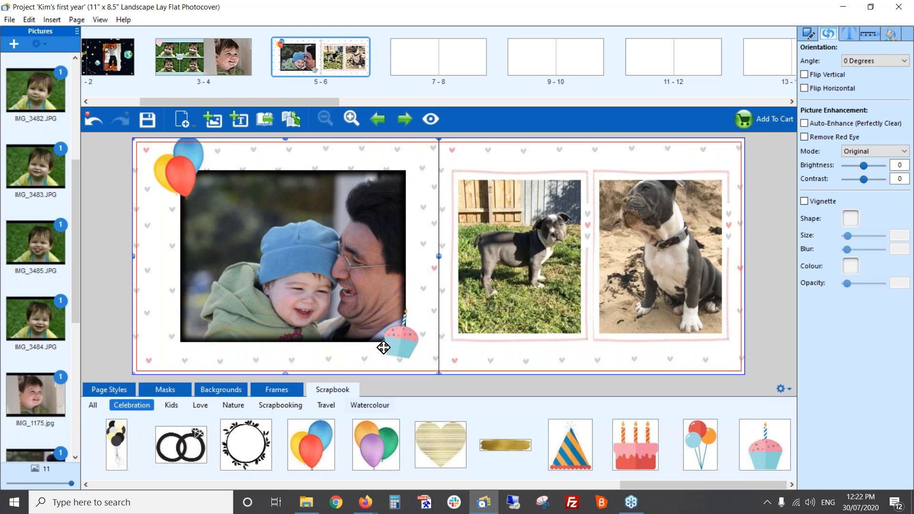
pyautogui.hotkey('alt', 'Tab')
pyautogui.hotkey('alt', 'Tab')
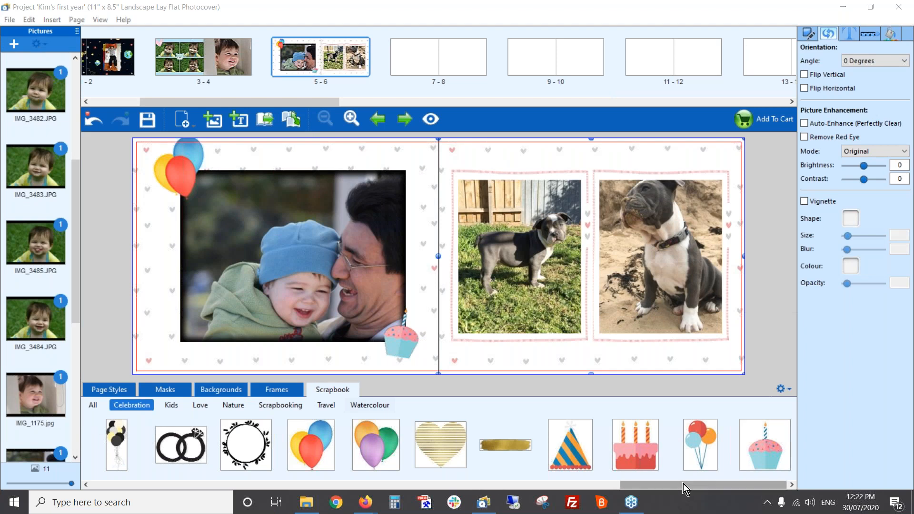
# Add the oval thought bubble from the full scrapbook collection above the standing dog's head on page 6, and shrink it
pyautogui.moveTo(684, 484); pyautogui.dragTo(295, 502)
pyautogui.click(93, 405)
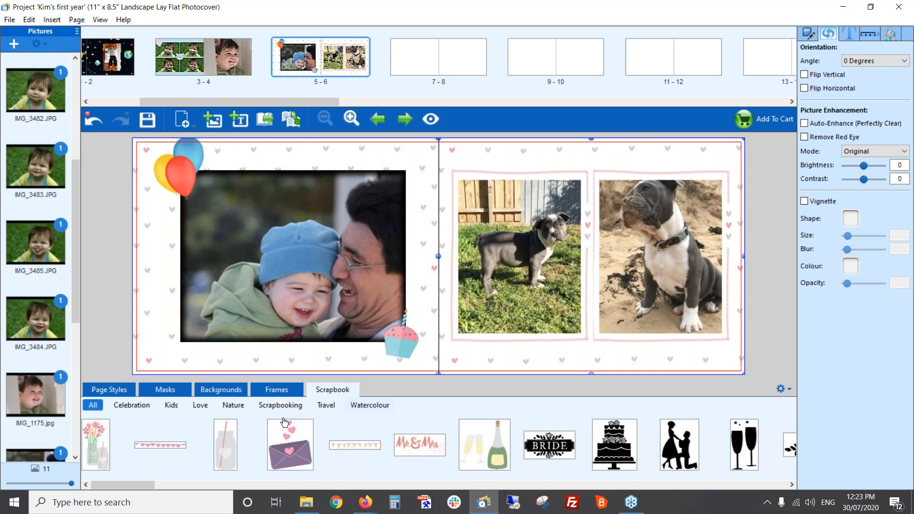
pyautogui.moveTo(118, 485); pyautogui.dragTo(547, 485)
pyautogui.moveTo(566, 447); pyautogui.dragTo(587, 229)
pyautogui.moveTo(585, 278); pyautogui.dragTo(590, 274)
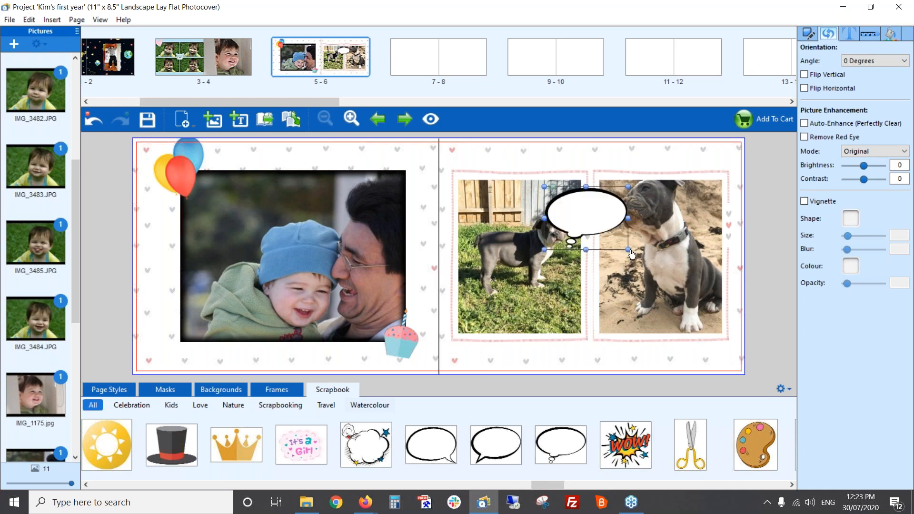
pyautogui.click(614, 243)
pyautogui.moveTo(620, 244); pyautogui.dragTo(594, 214)
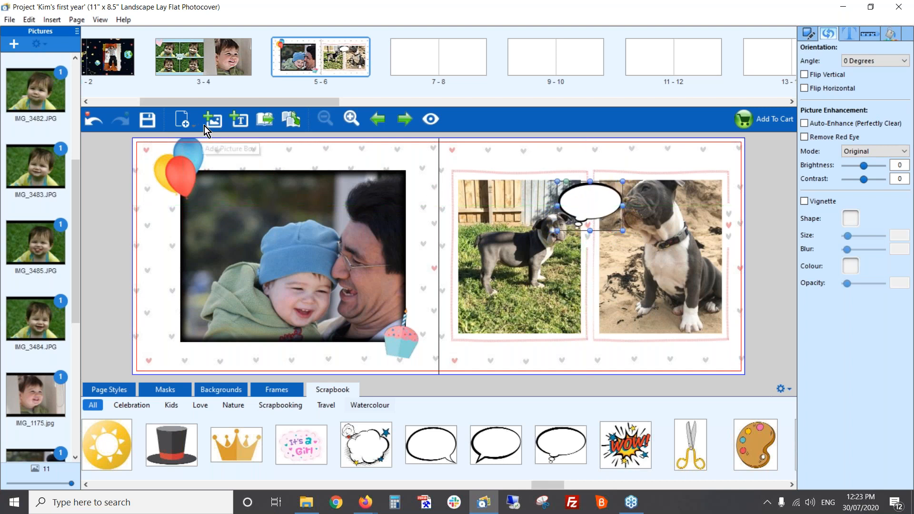
# Add a text box and fit it inside the thought bubble on page 6
pyautogui.click(241, 116)
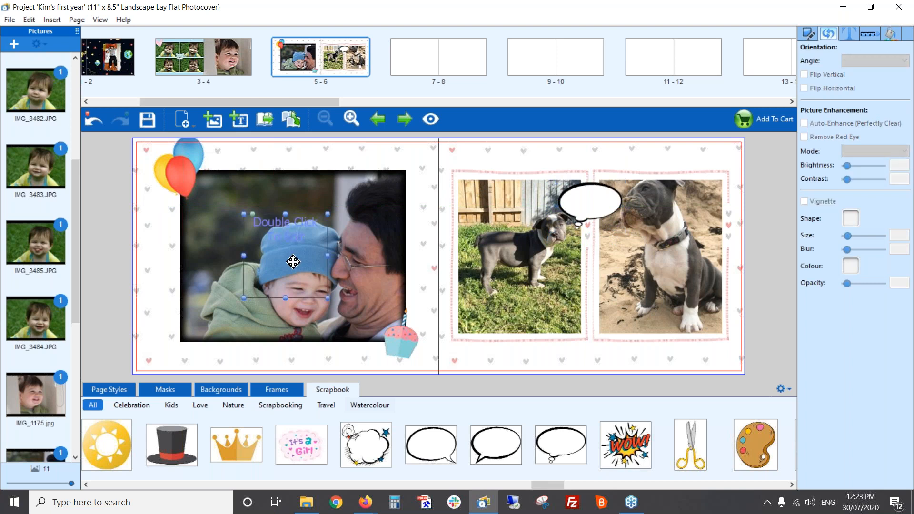
pyautogui.moveTo(292, 261); pyautogui.dragTo(602, 238)
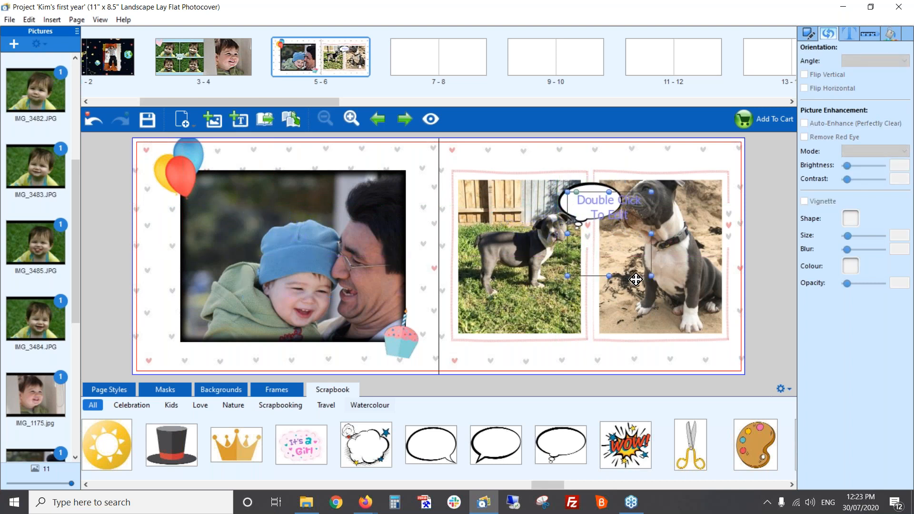
pyautogui.moveTo(655, 276); pyautogui.dragTo(599, 220)
# Enter "Hi. My name is Thanos!" in the thought bubble's text box and move the box to the middle of the bubble
pyautogui.doubleClick(586, 200)
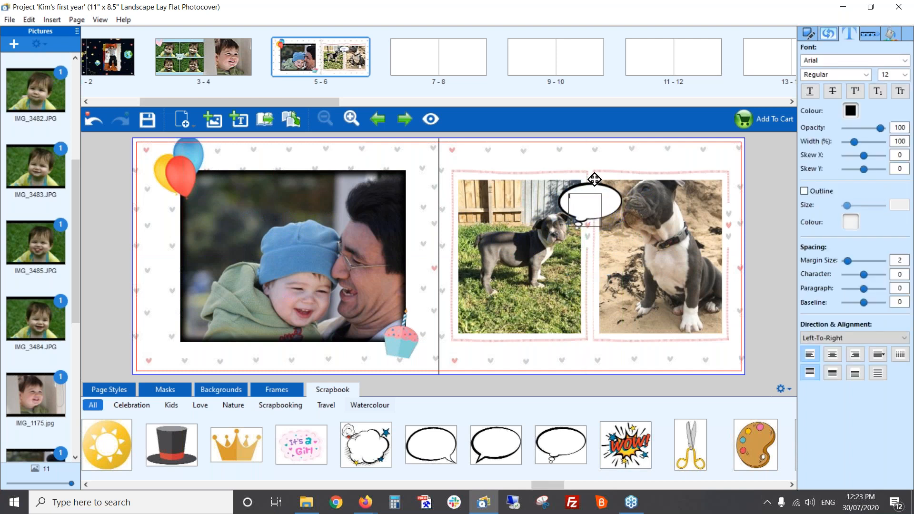
pyautogui.write('Hi. My name is')
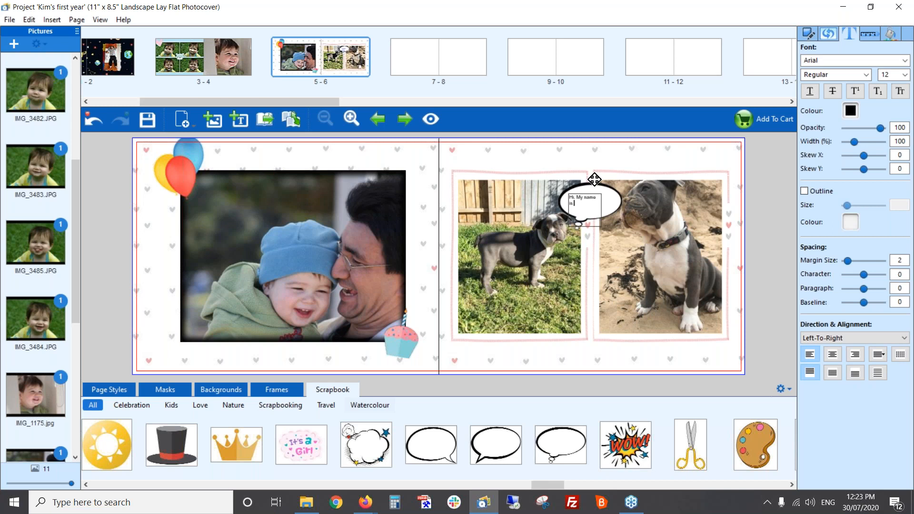
pyautogui.write(' Thanos')
pyautogui.click(594, 254)
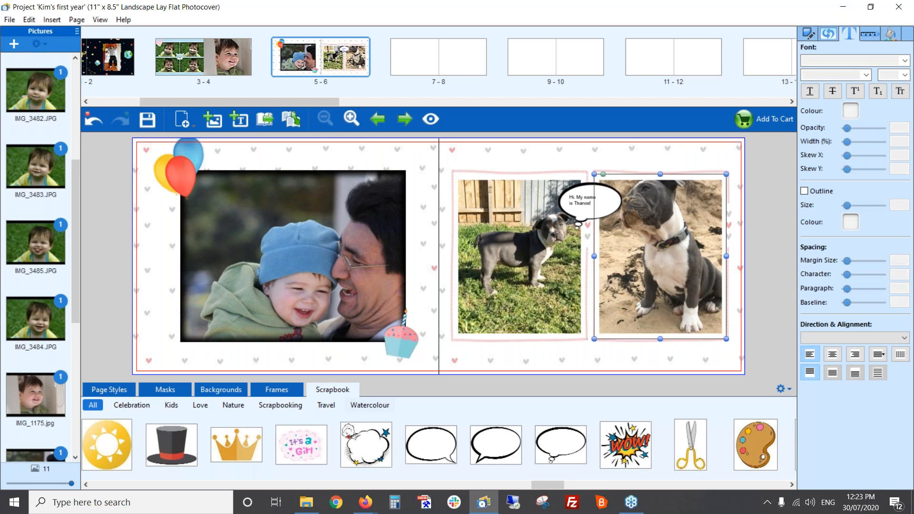
pyautogui.click(586, 207)
pyautogui.moveTo(586, 208); pyautogui.dragTo(595, 209)
pyautogui.click(600, 355)
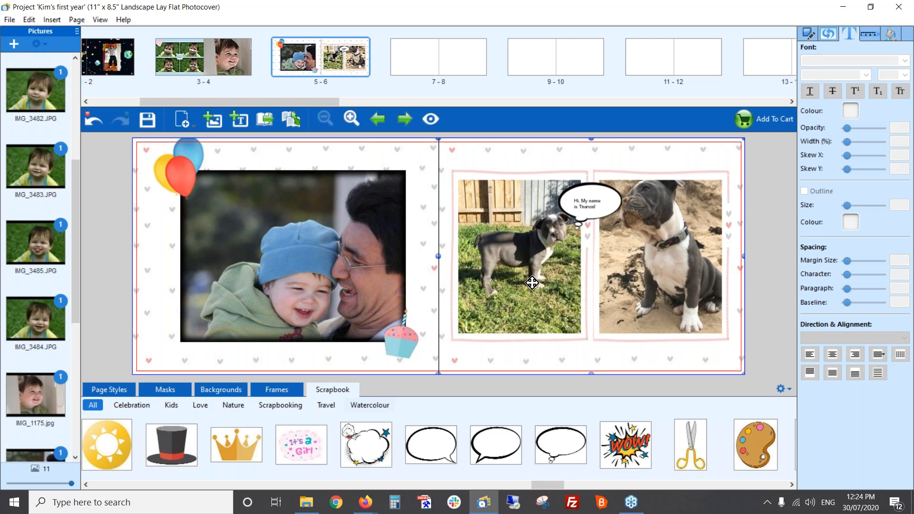
# Switch to the webinar slides and show the "Creating a beautiful Baby album" summary
pyautogui.hotkey('alt', 'Tab')
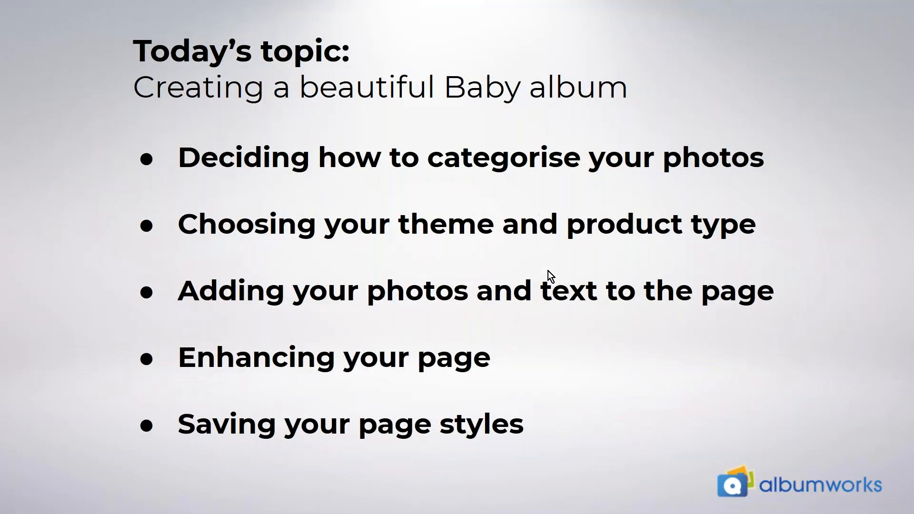
pyautogui.click(548, 271)
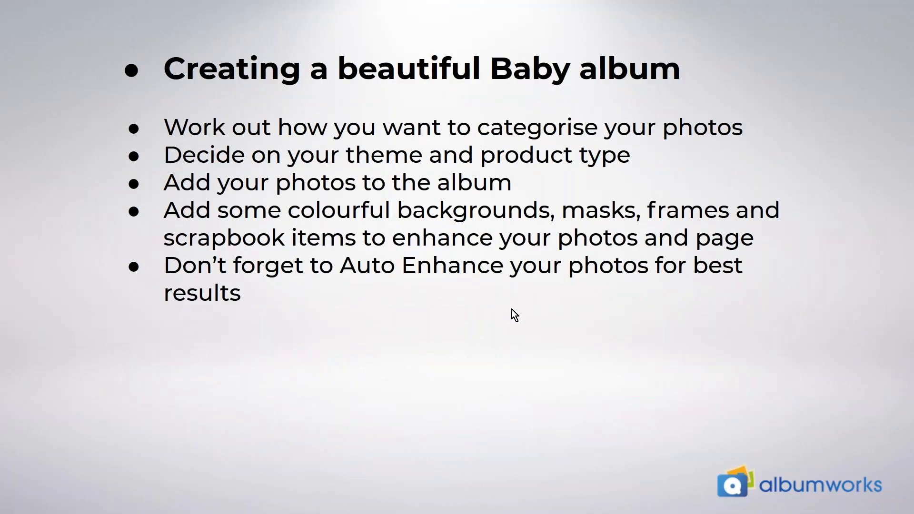